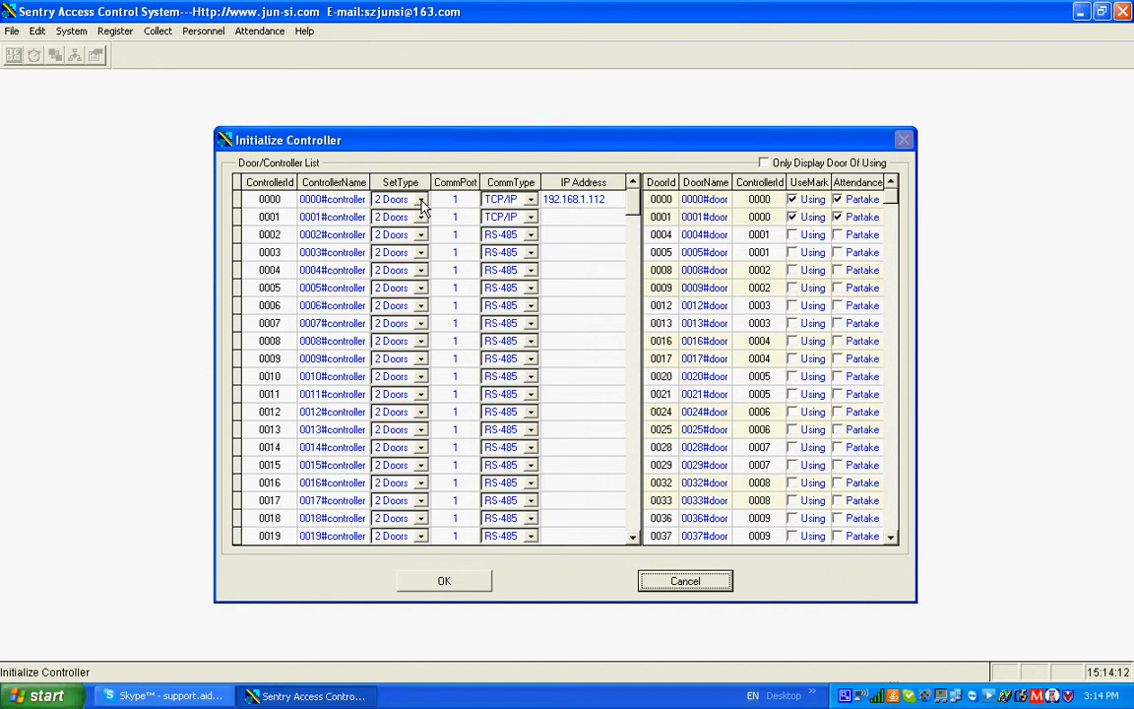
Initialize controller 0000 as 2 Doors over TCP/IP at IP address 192.168.1.112, displaying only the doors in use
left_click(421, 200)
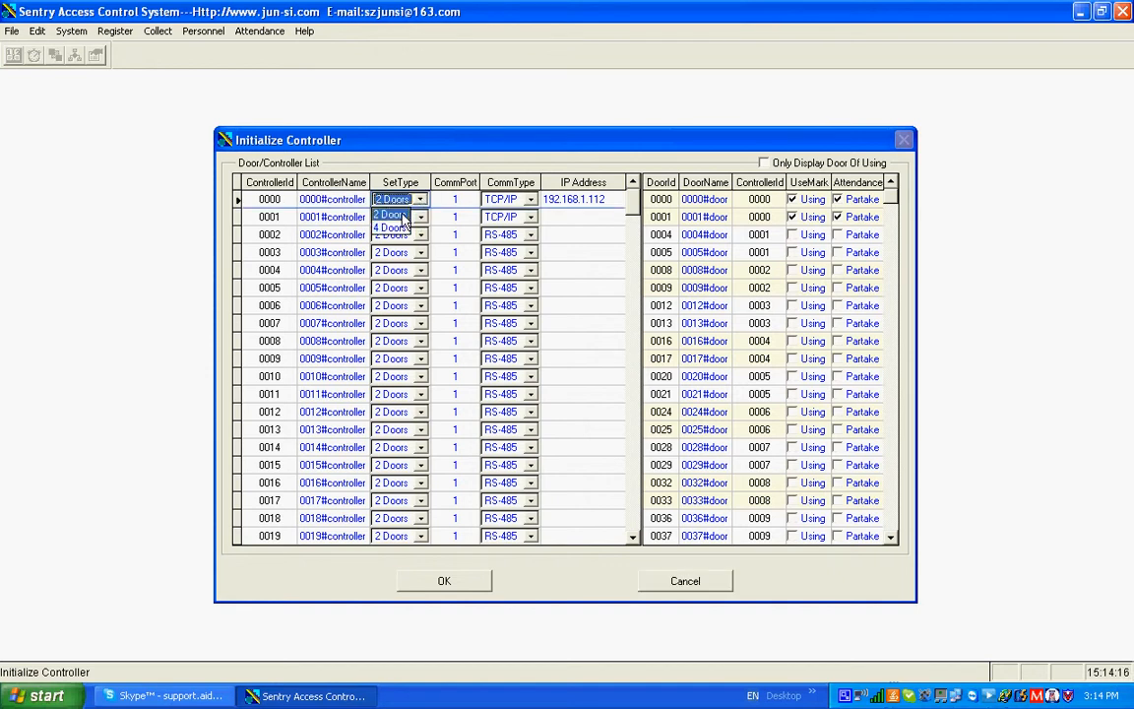
left_click(402, 215)
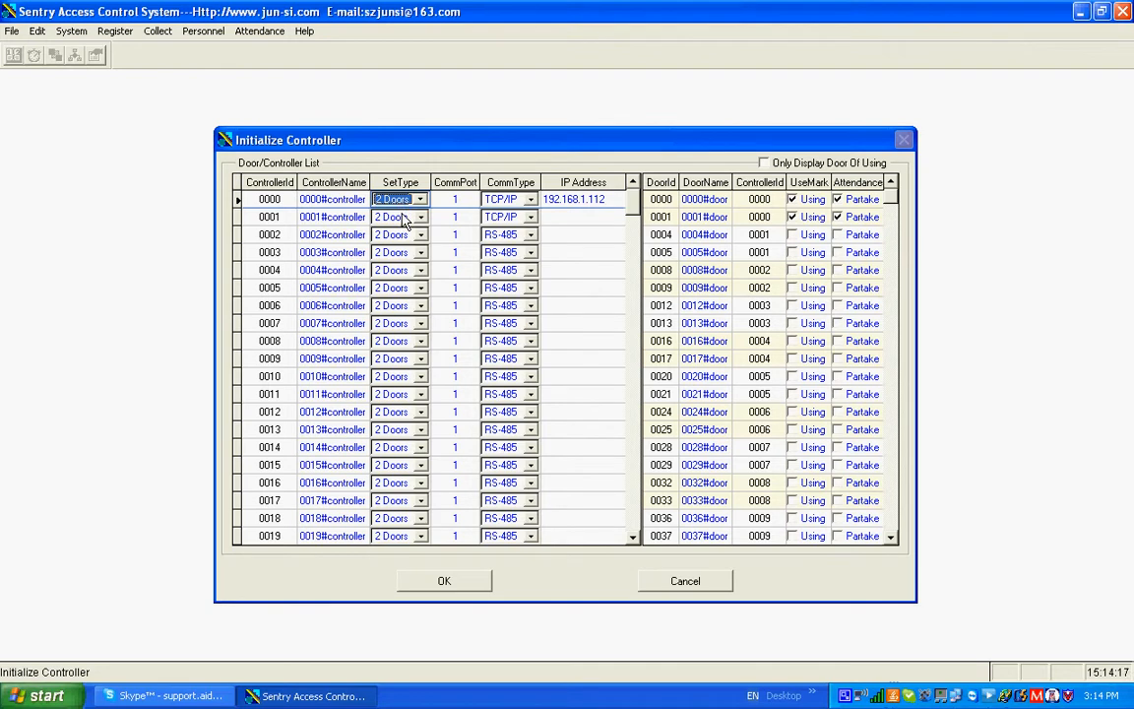
left_click(532, 201)
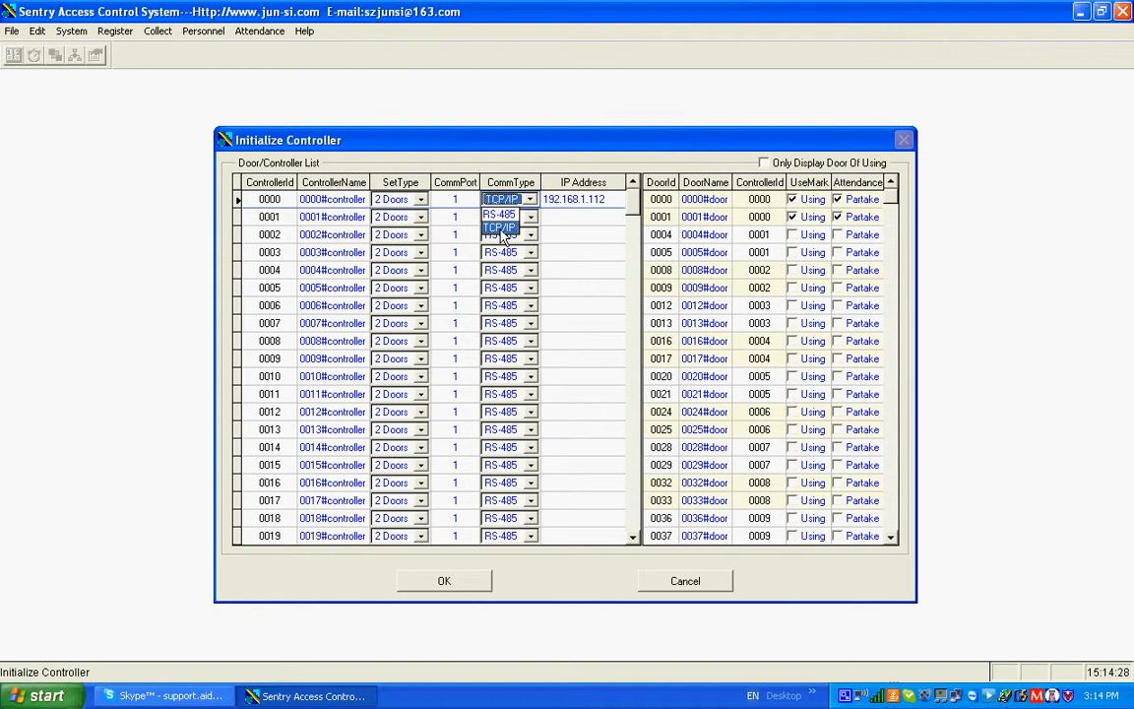
left_click(504, 227)
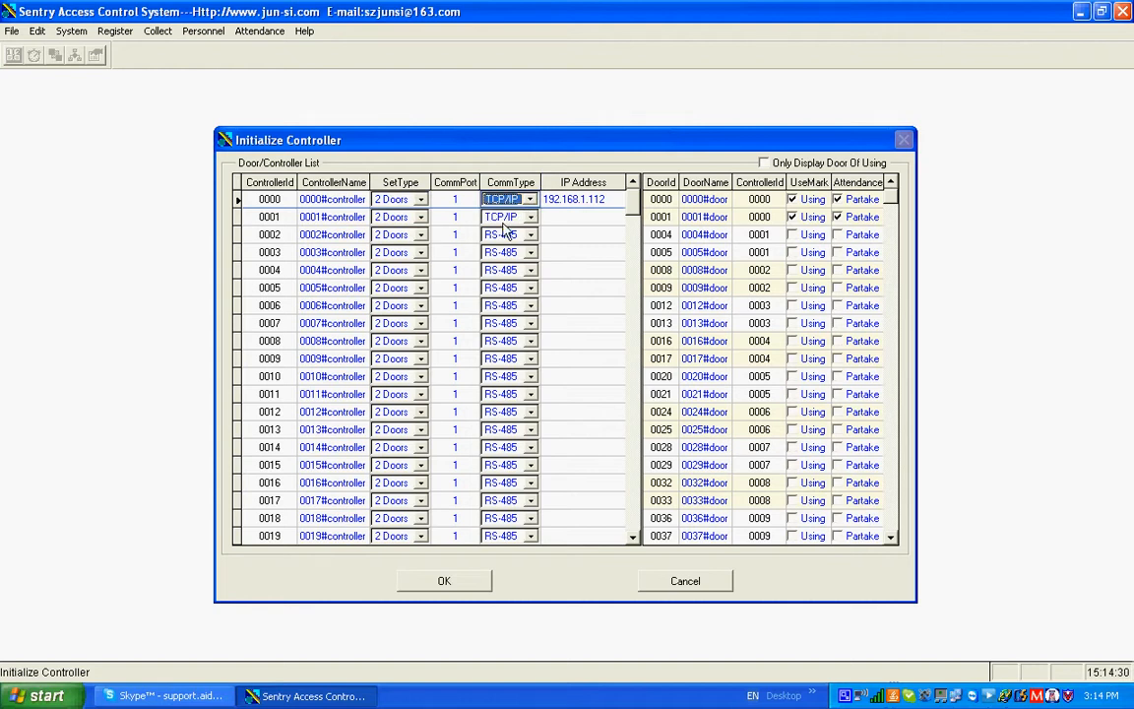
left_click(609, 199)
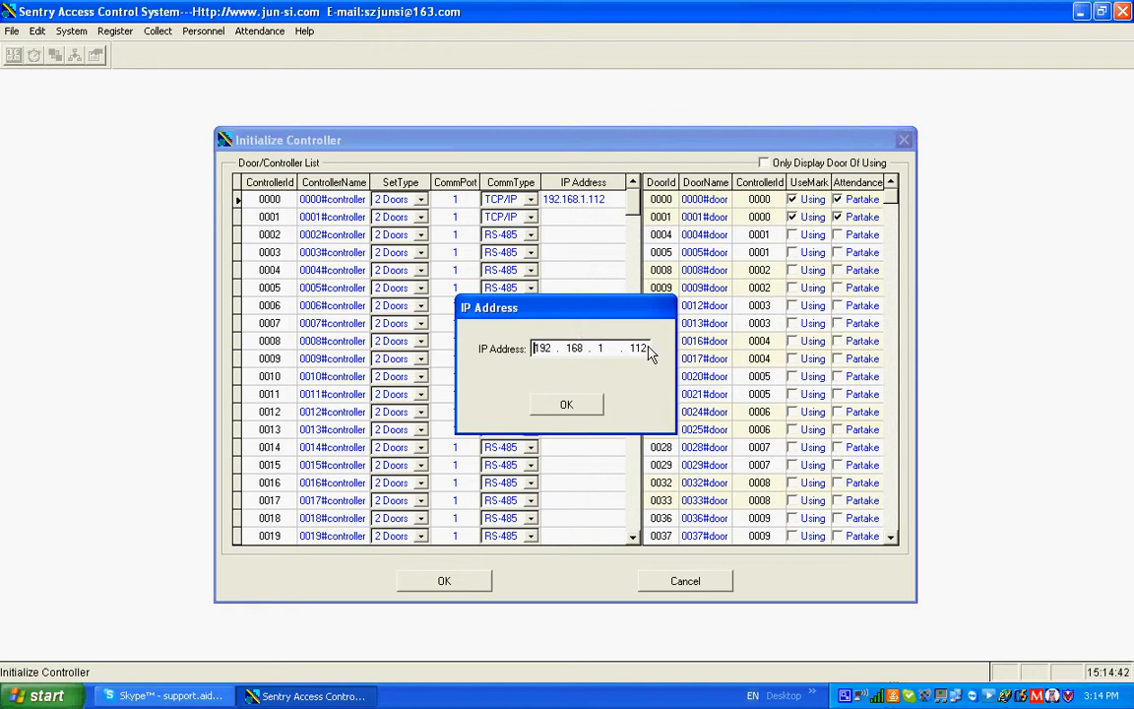
left_click(571, 404)
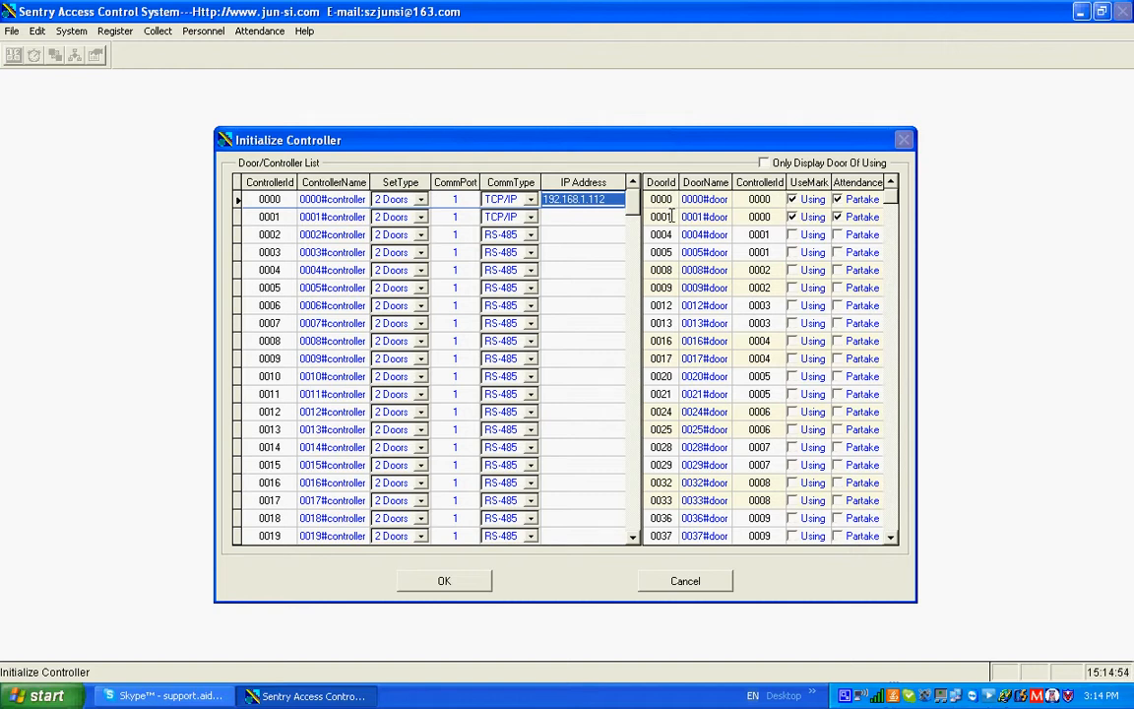
left_click(765, 163)
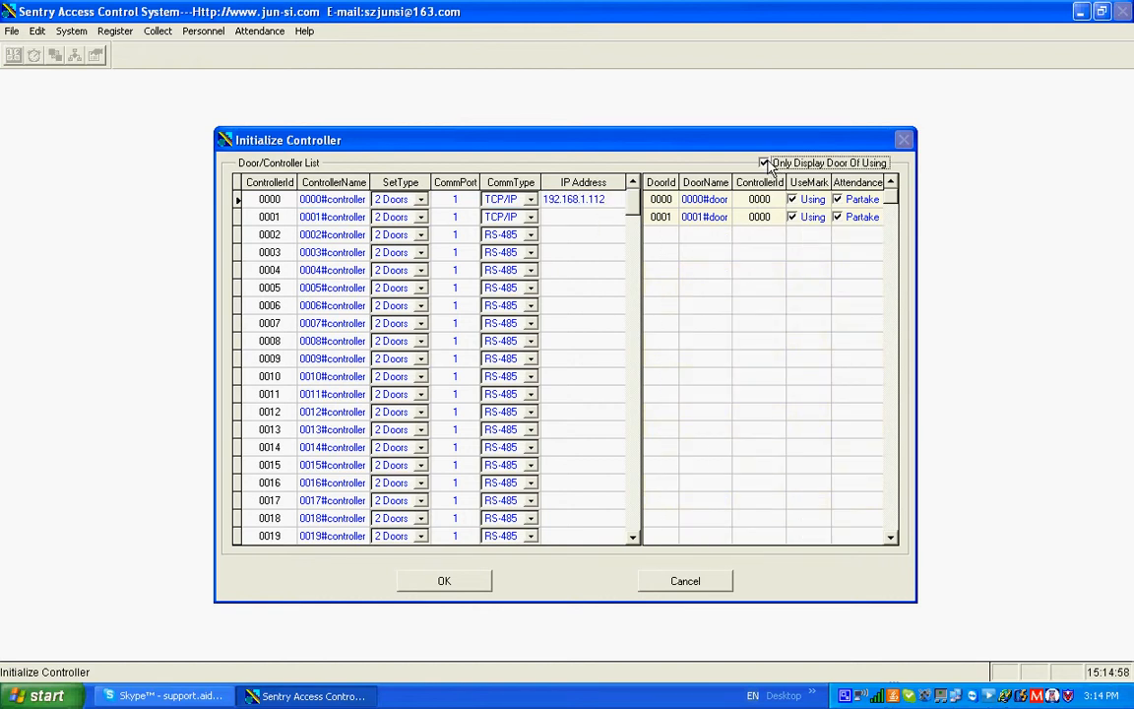
left_click(447, 585)
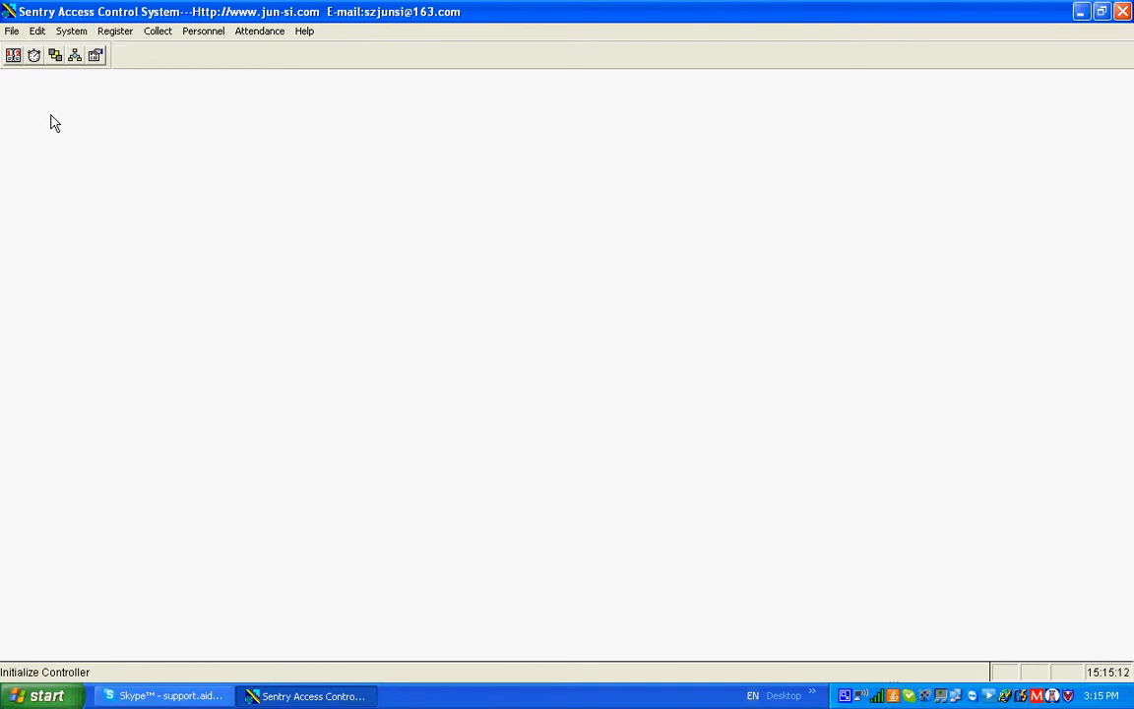
Check the time of controller 0000 in Time Setup and accept the clock adjustment, repeating it once
left_click(35, 56)
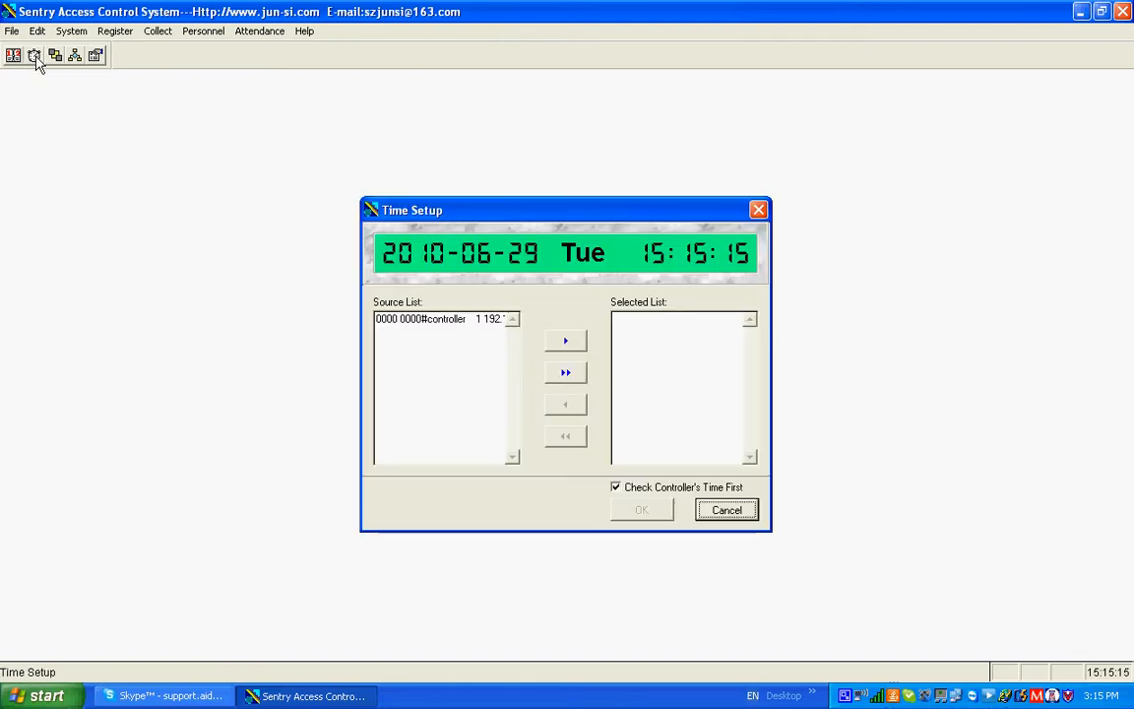
left_click(457, 320)
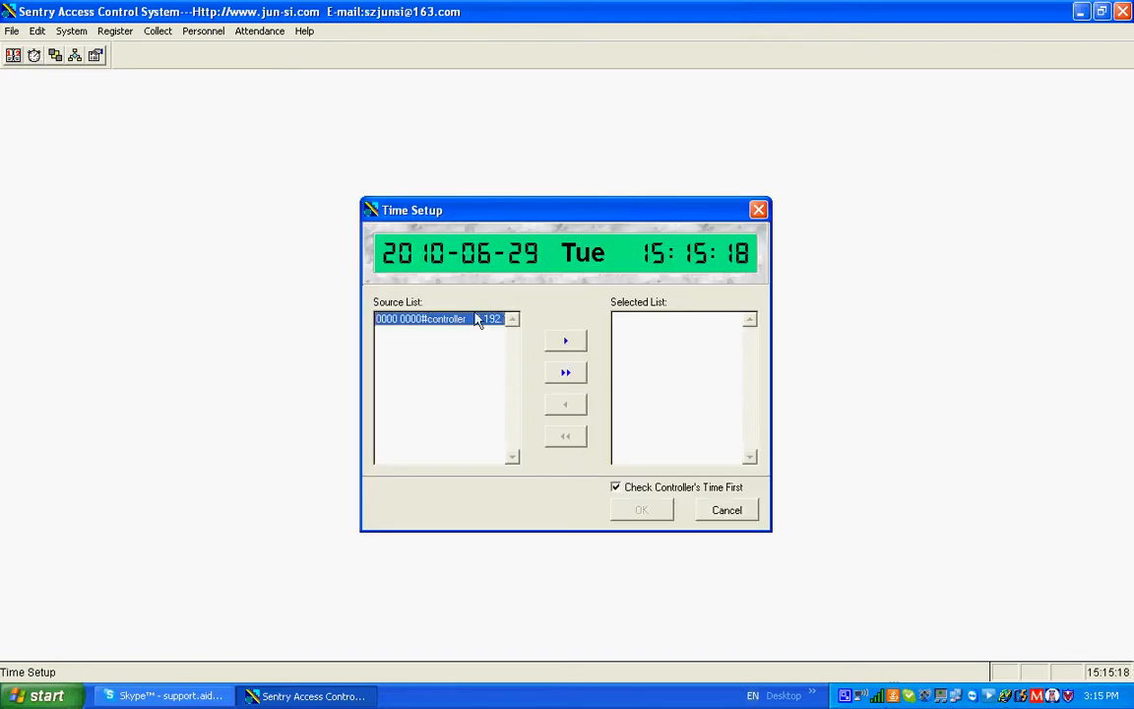
left_click(566, 374)
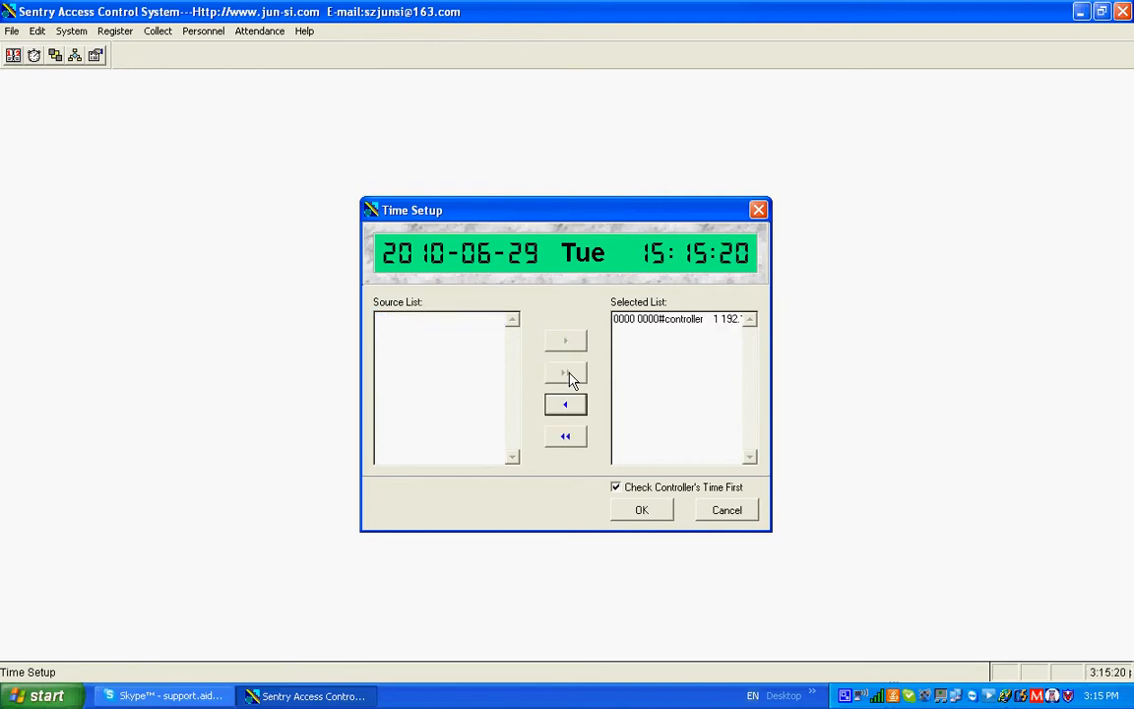
left_click(646, 512)
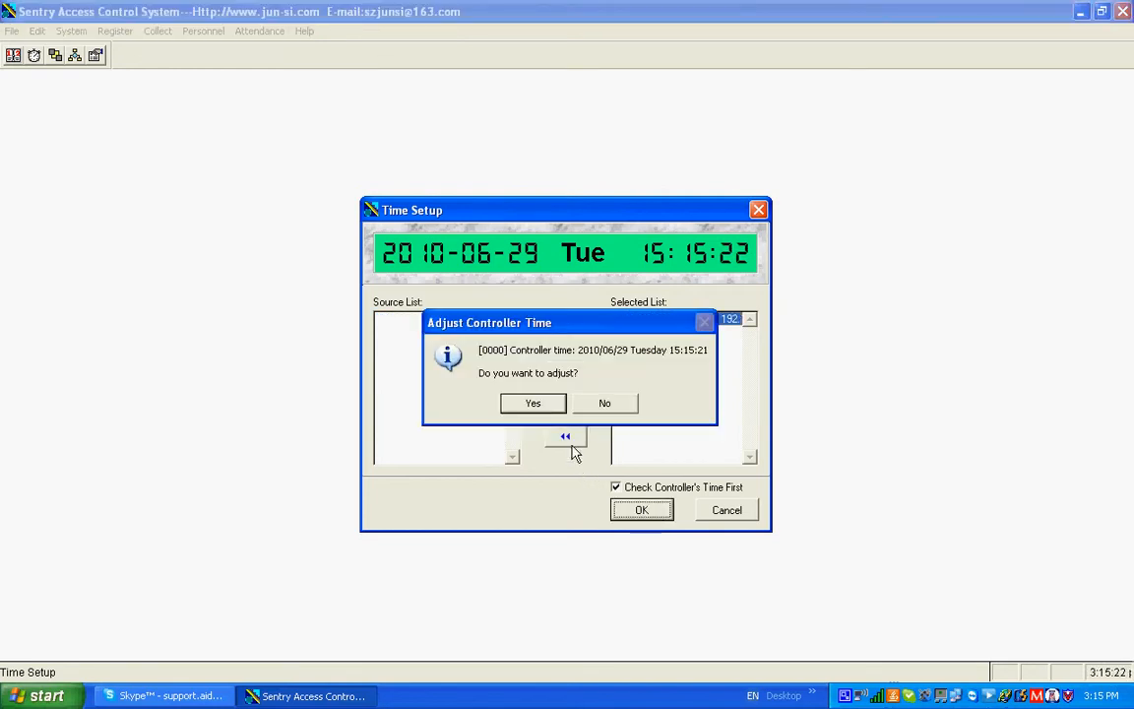
left_click(540, 407)
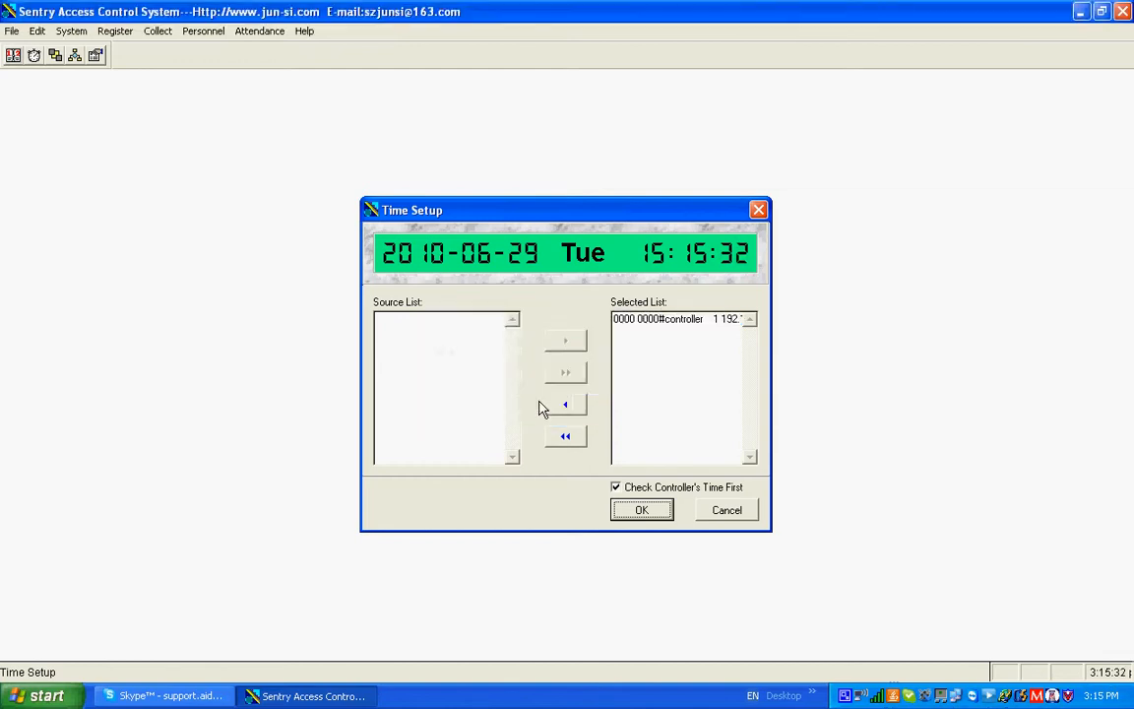
left_click(653, 514)
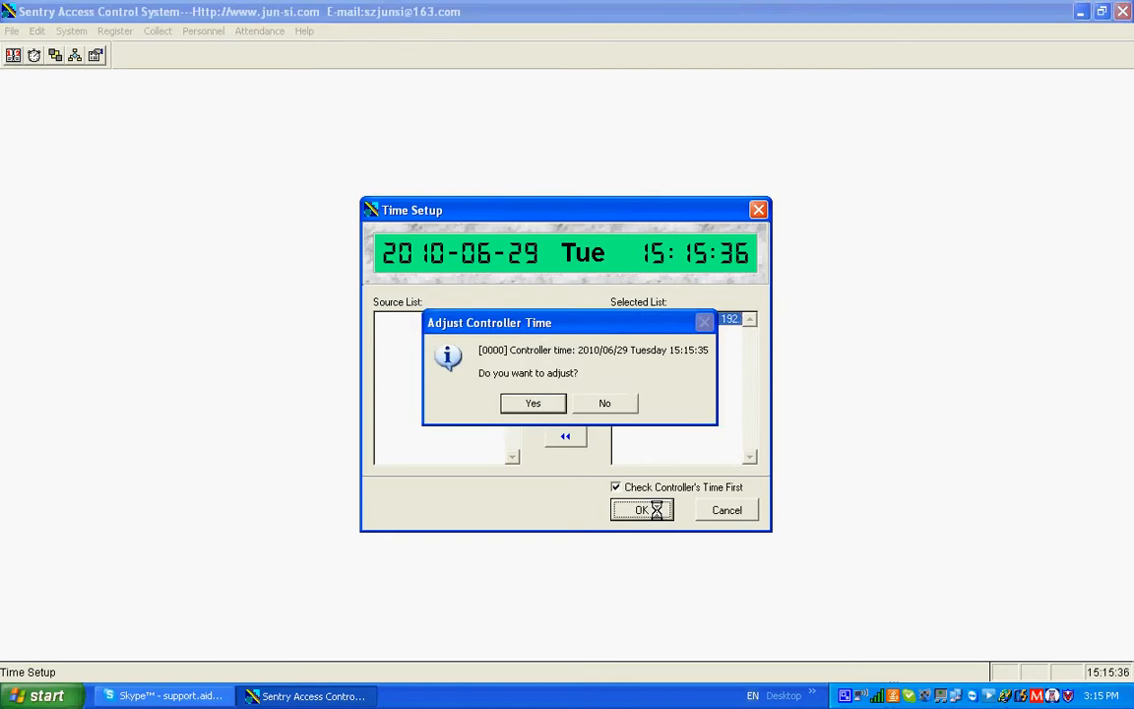
left_click(532, 401)
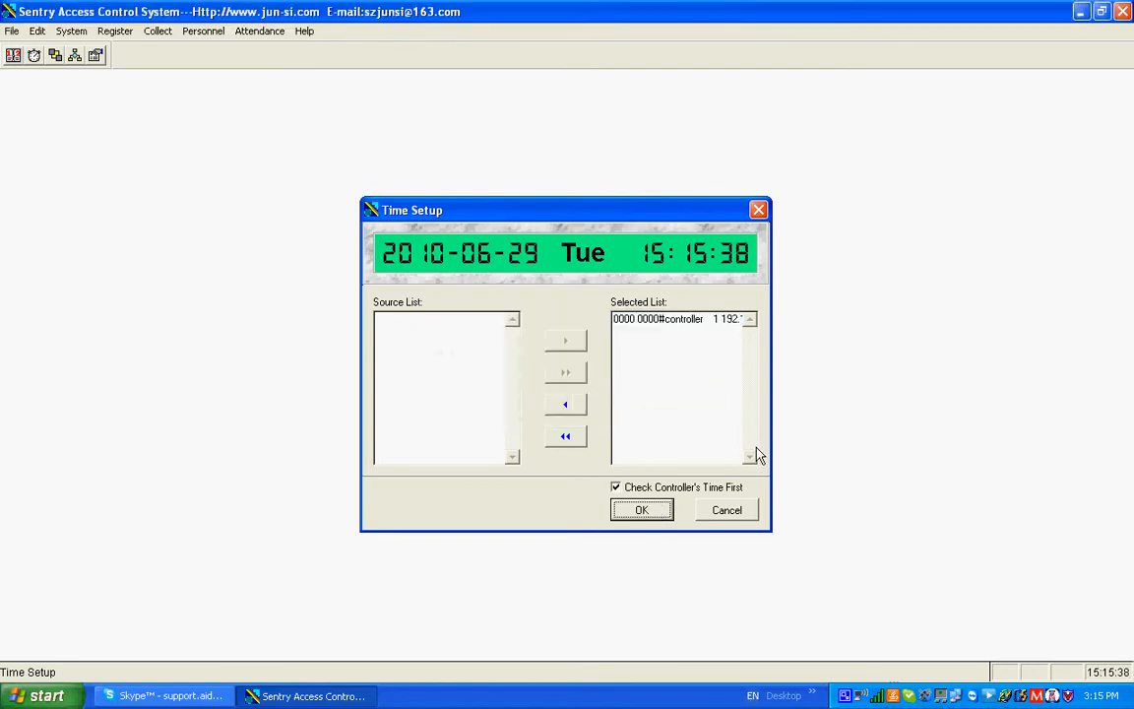
left_click(745, 516)
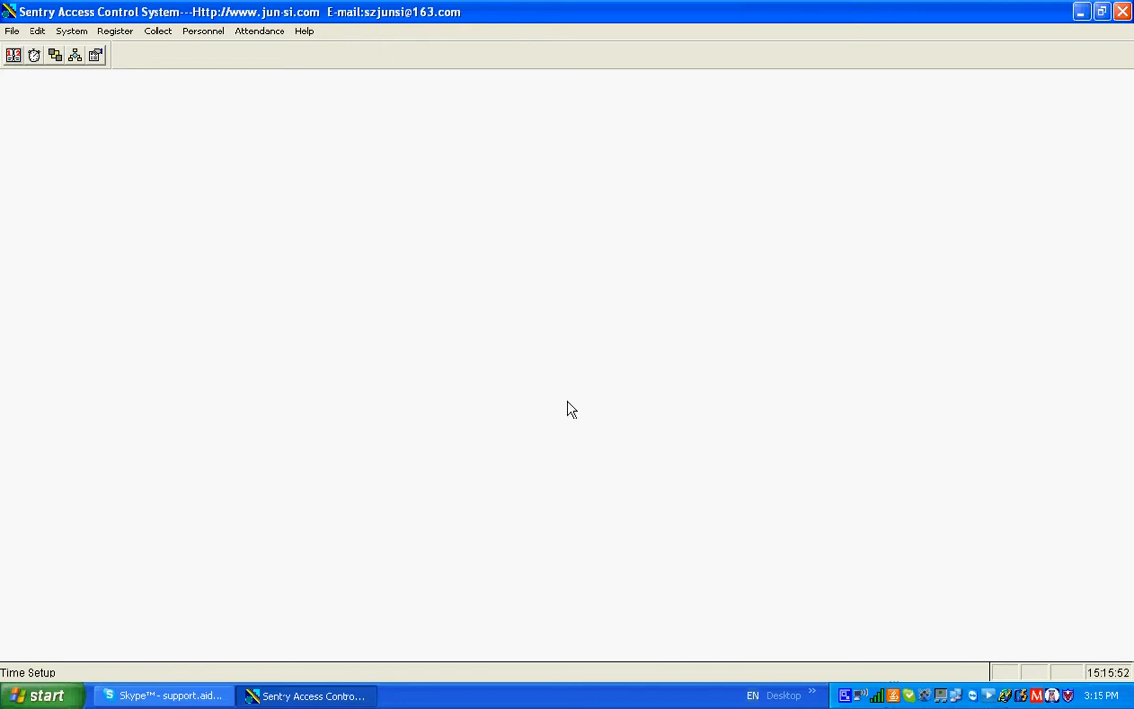
Check the time of controller 0000 again in Time Setup and decline the adjustment
left_click(34, 56)
left_click(487, 321)
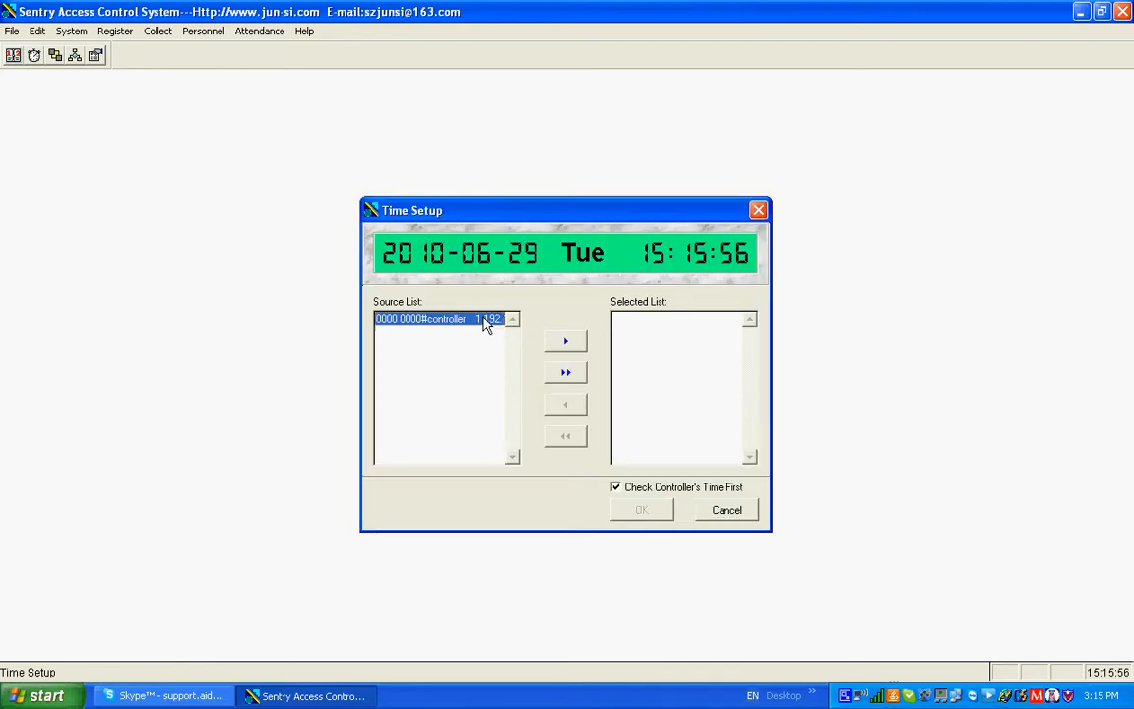
left_click(566, 372)
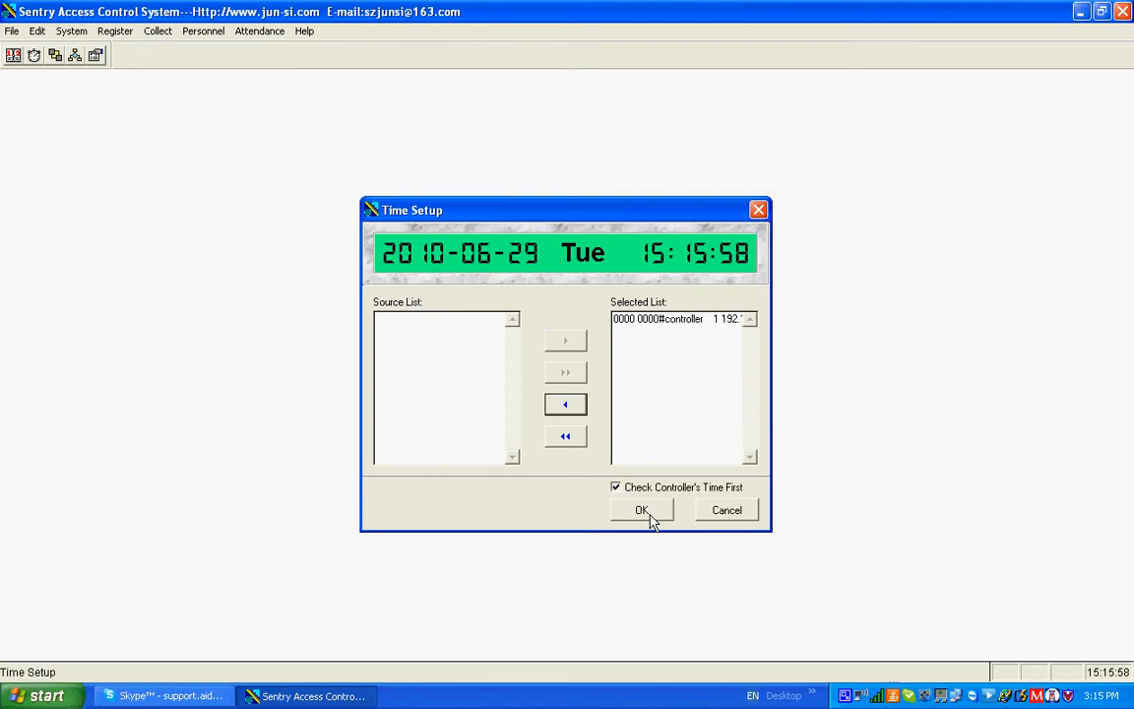
left_click(646, 511)
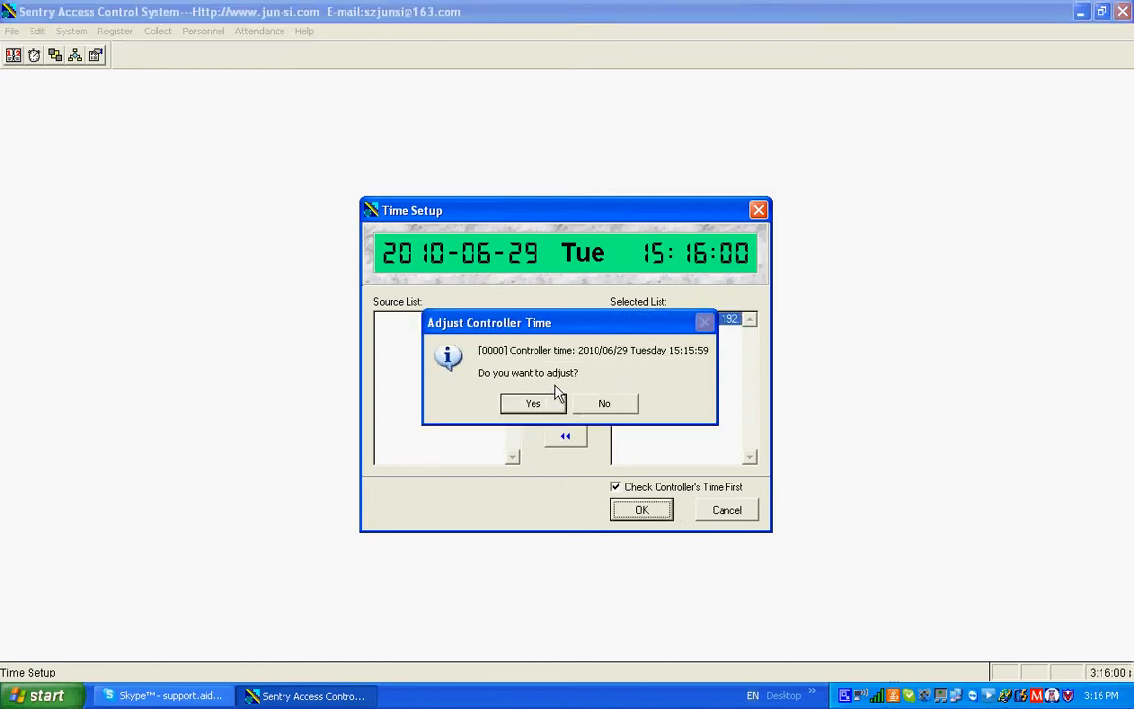
left_click(725, 513)
left_click(603, 404)
left_click(725, 512)
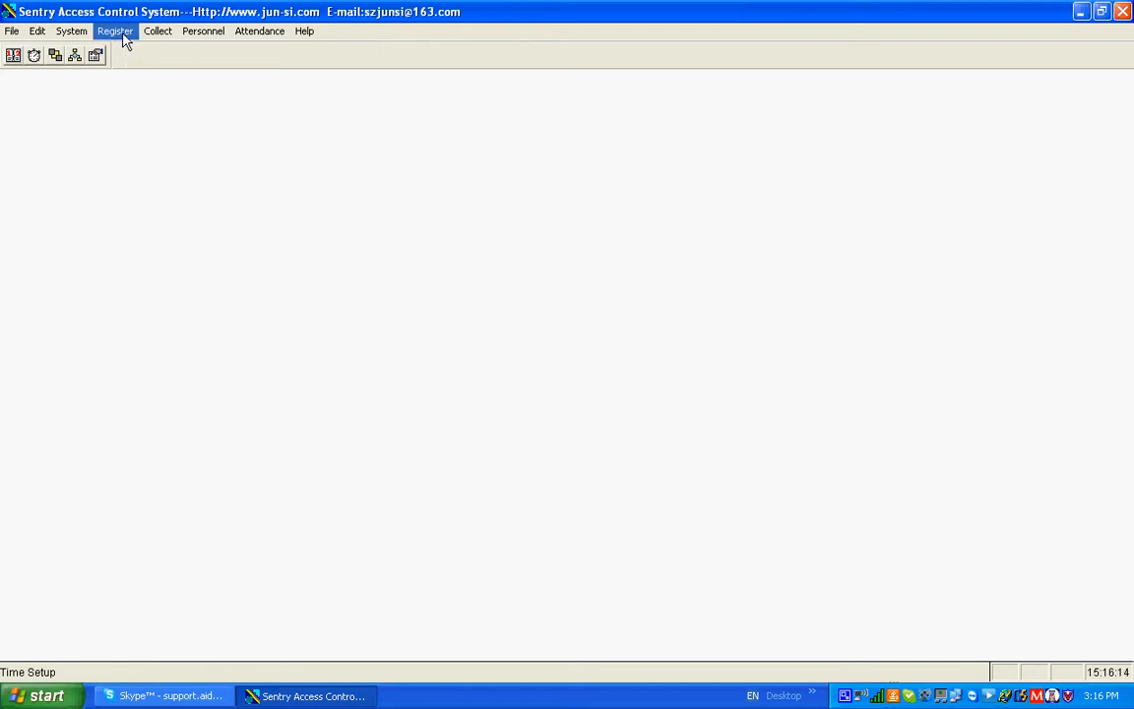
Set the ShiftCode of the first record in Personnel Information Maintenance to A2 and save the record
left_click(210, 33)
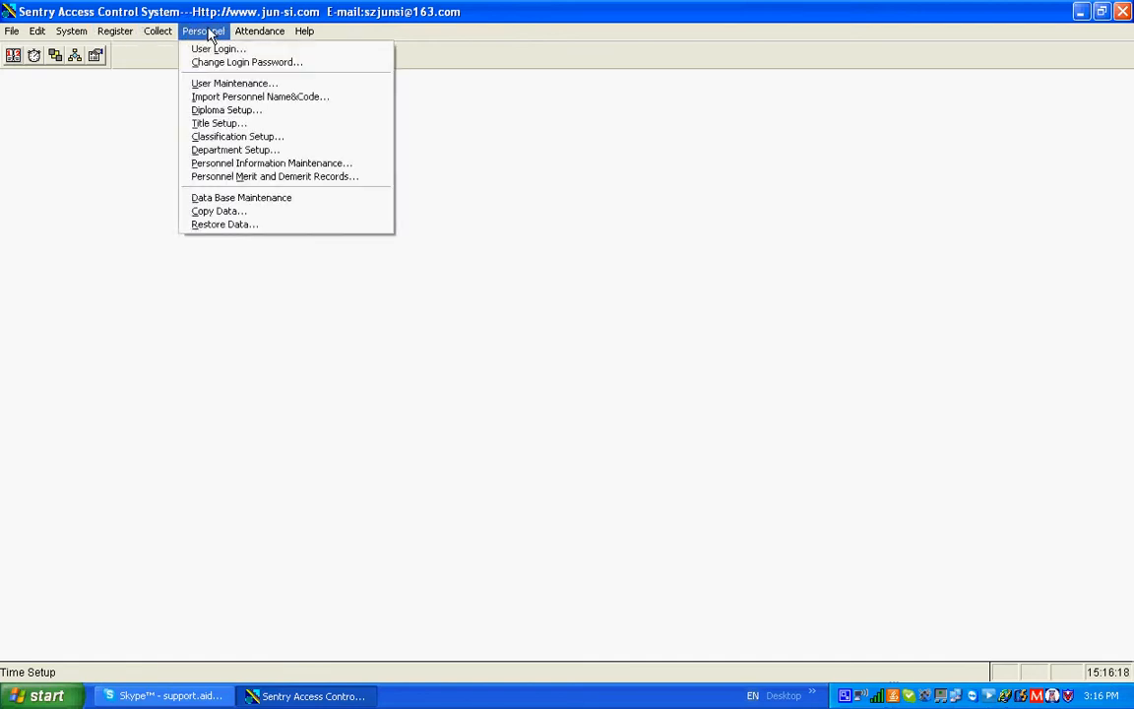
left_click(248, 163)
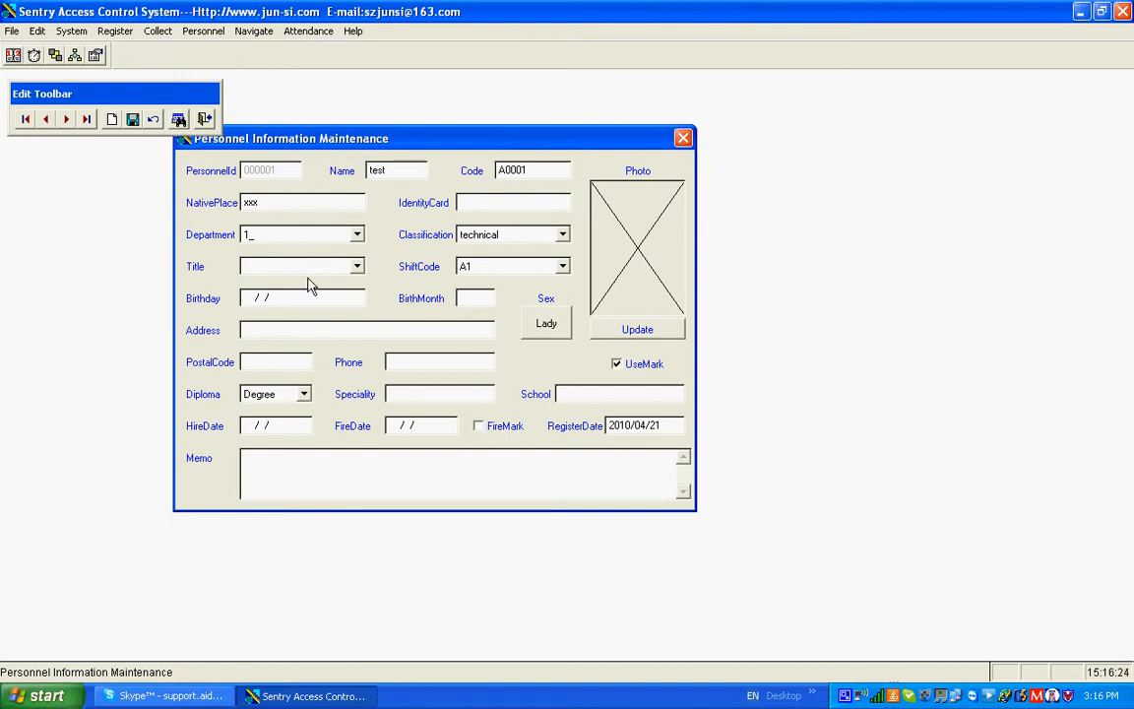
double_click(391, 170)
left_click(521, 169)
double_click(522, 169)
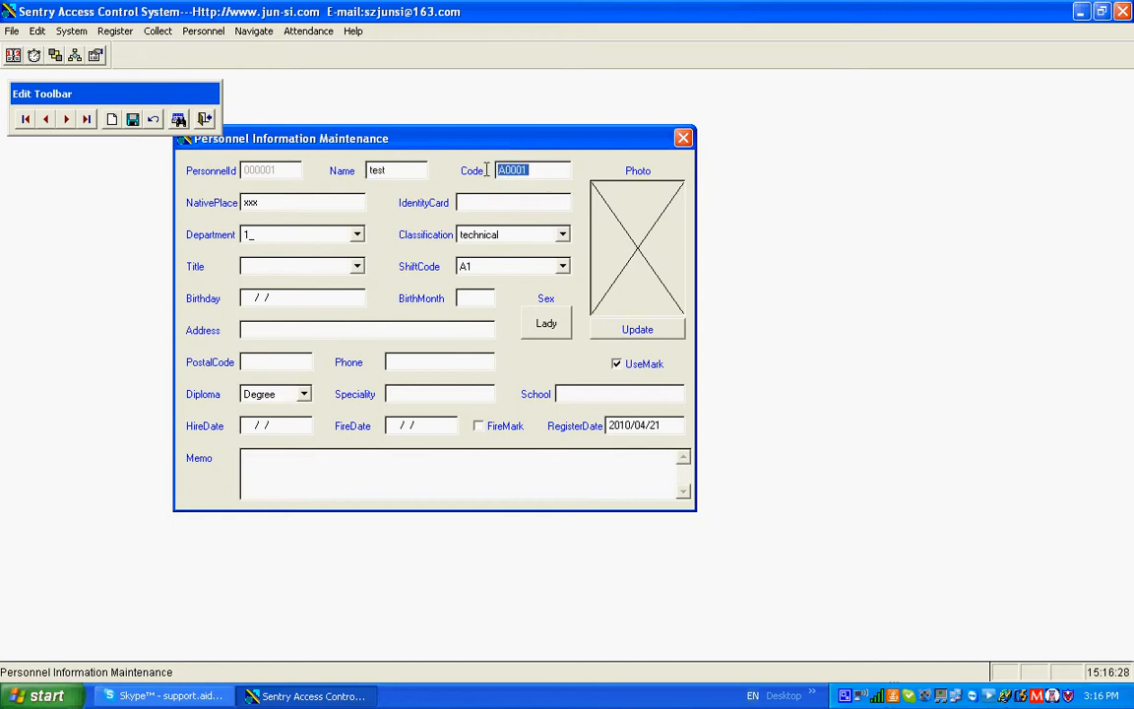
left_click(562, 265)
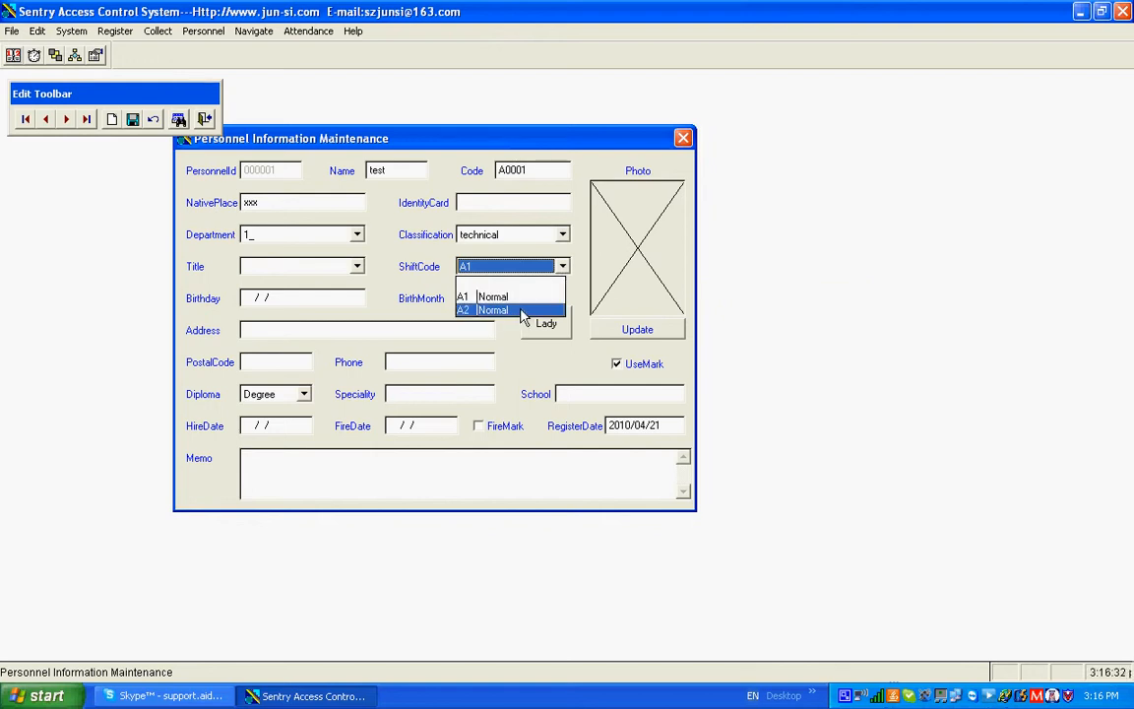
left_click(510, 311)
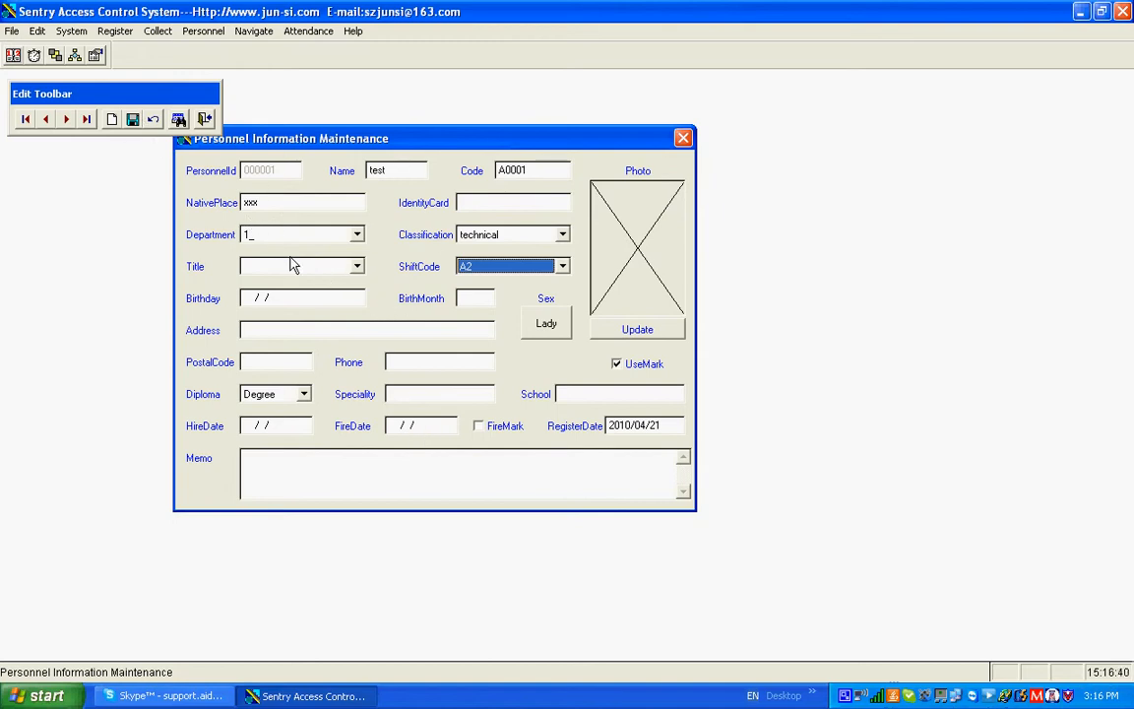
left_click(133, 120)
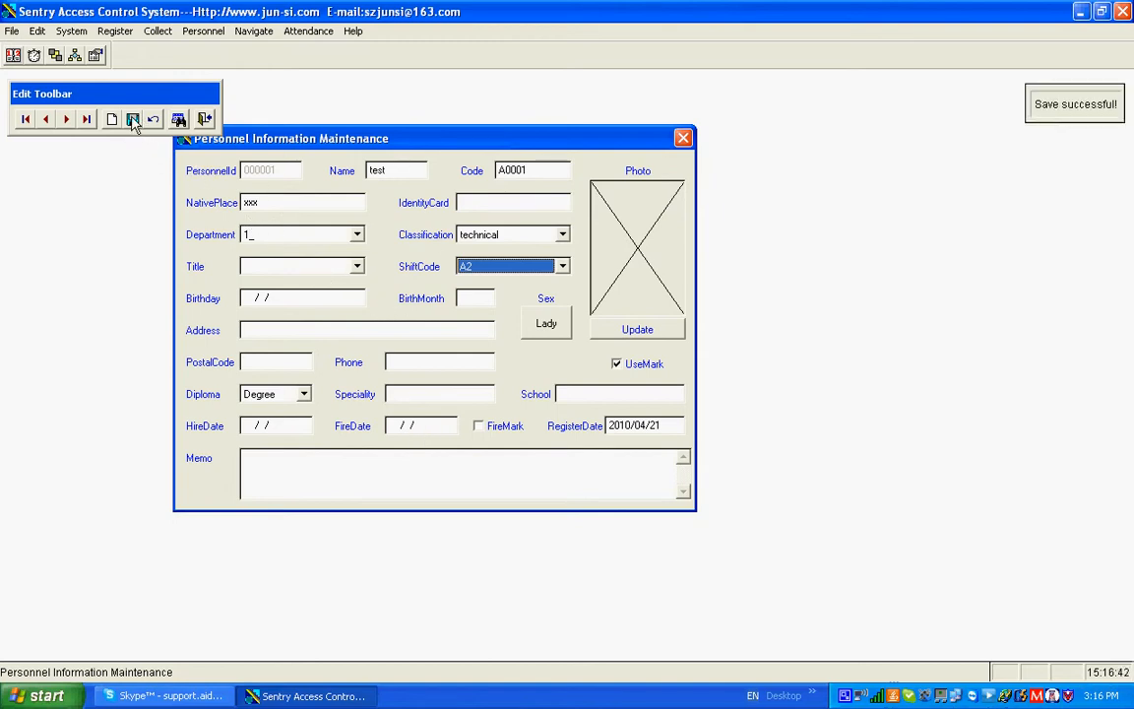
View the next two personnel records, including their codes and shift codes, and close Personnel Information Maintenance
left_click(67, 119)
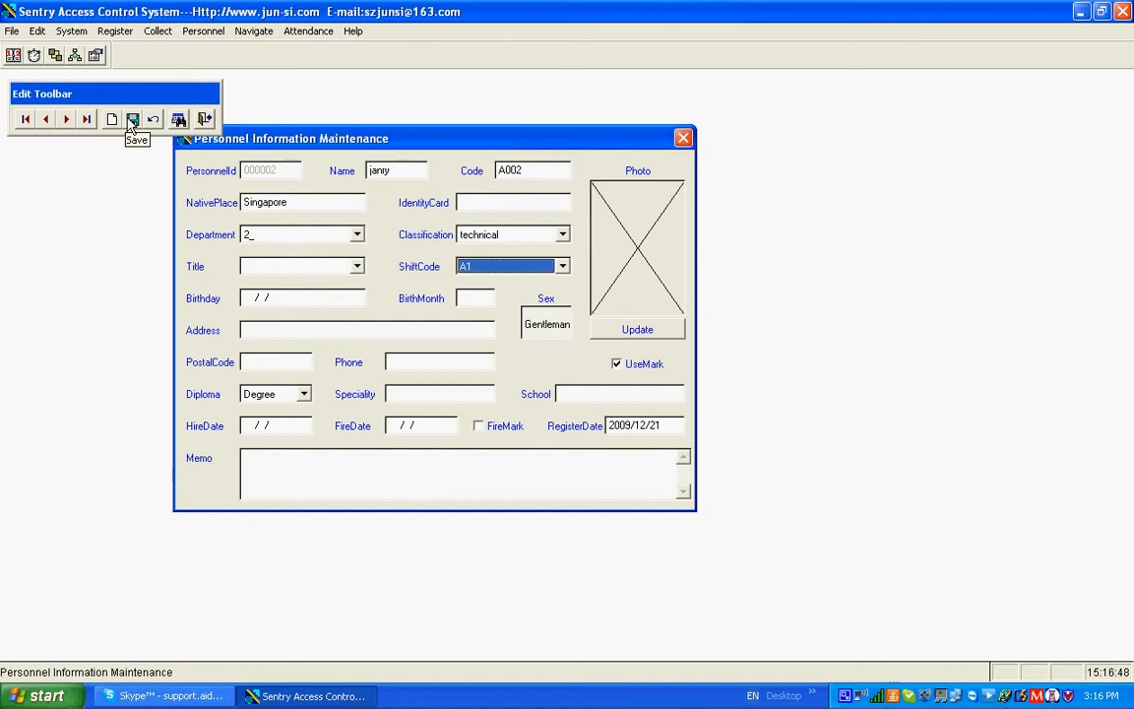
left_click(67, 119)
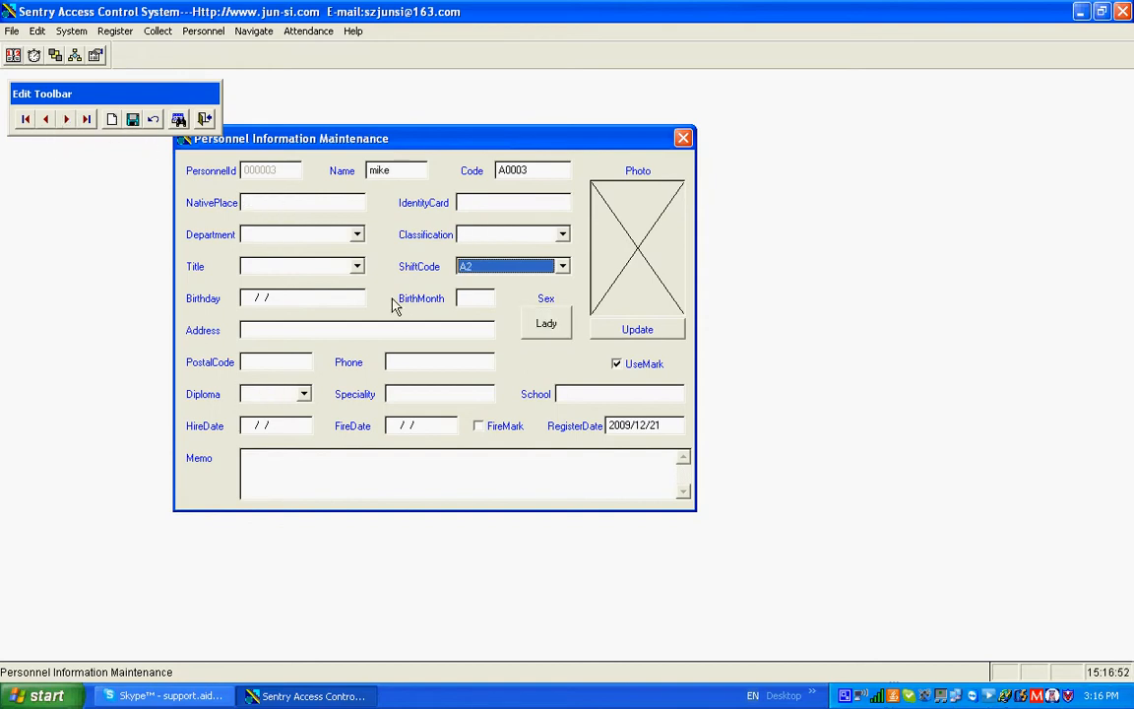
left_click(683, 138)
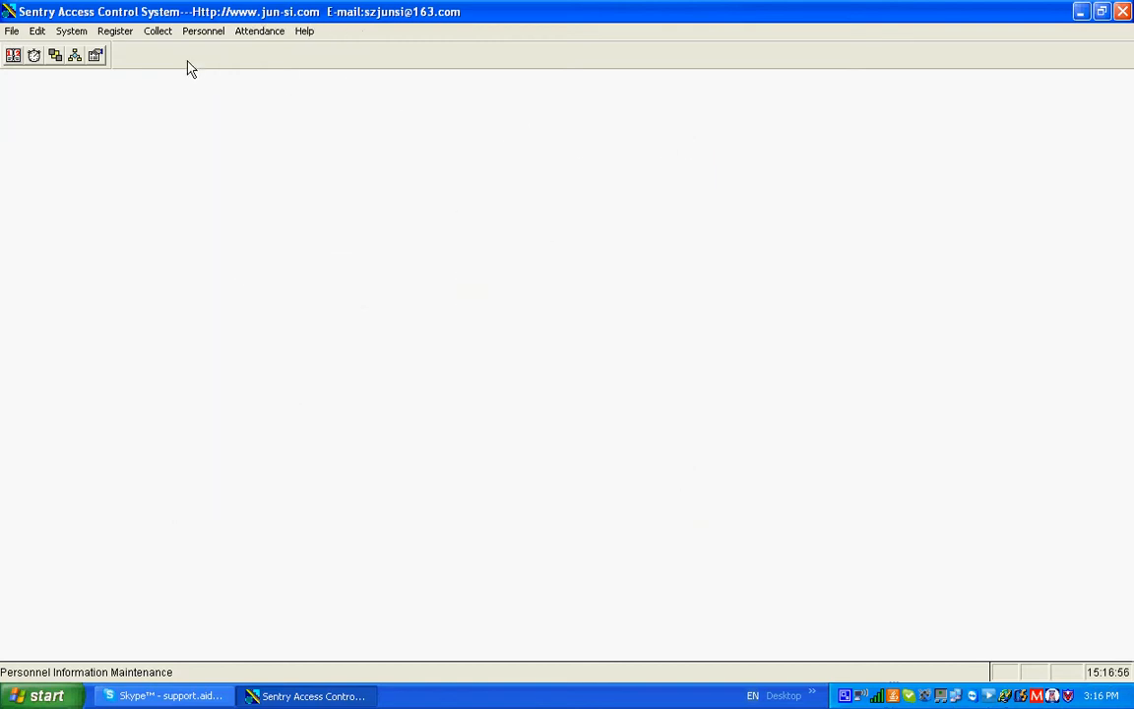
Add a new card to the Initialize Card list by entering its card ID number with Input CardId enabled
left_click(113, 31)
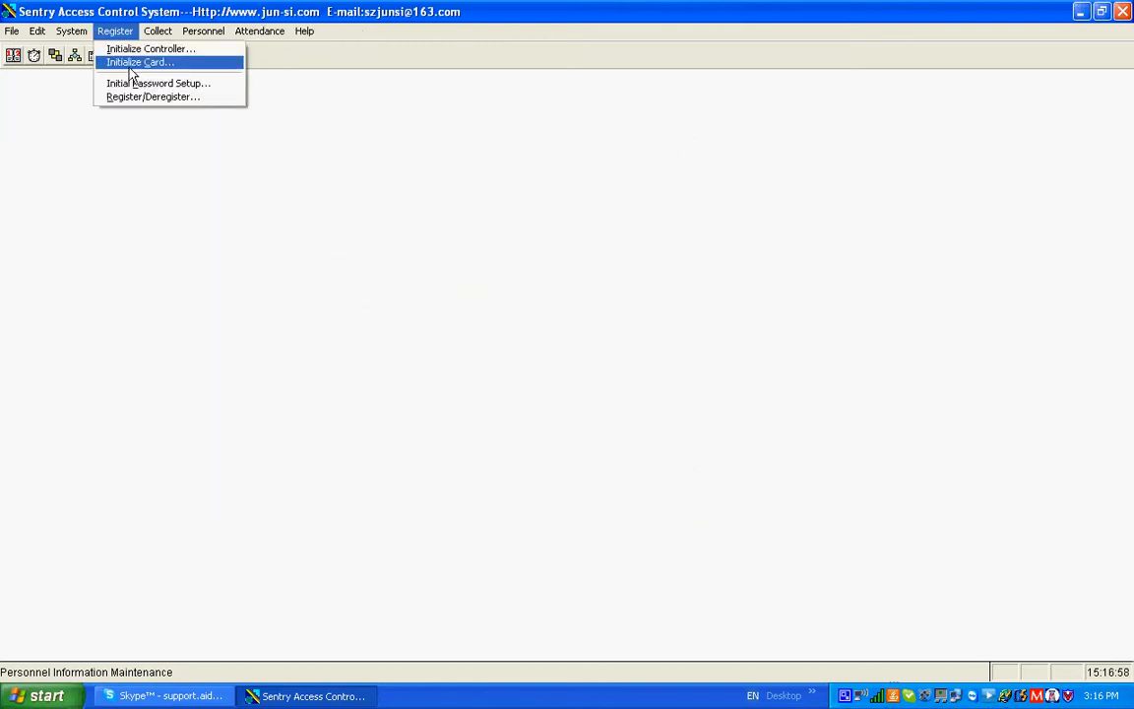
left_click(129, 64)
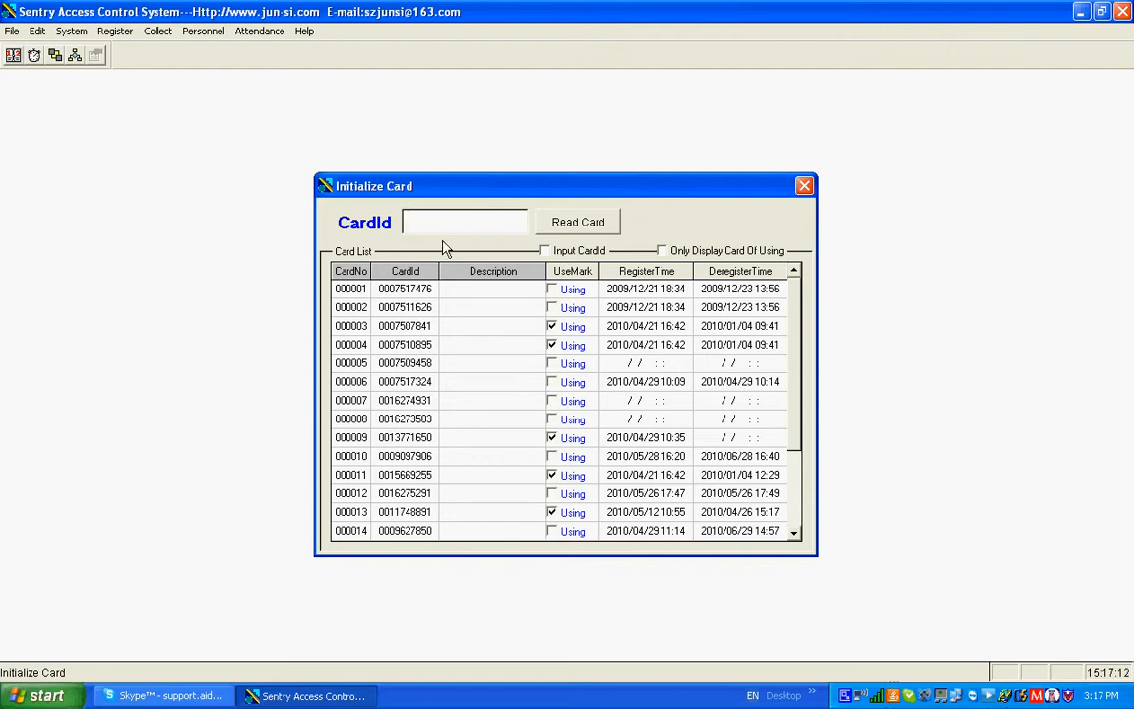
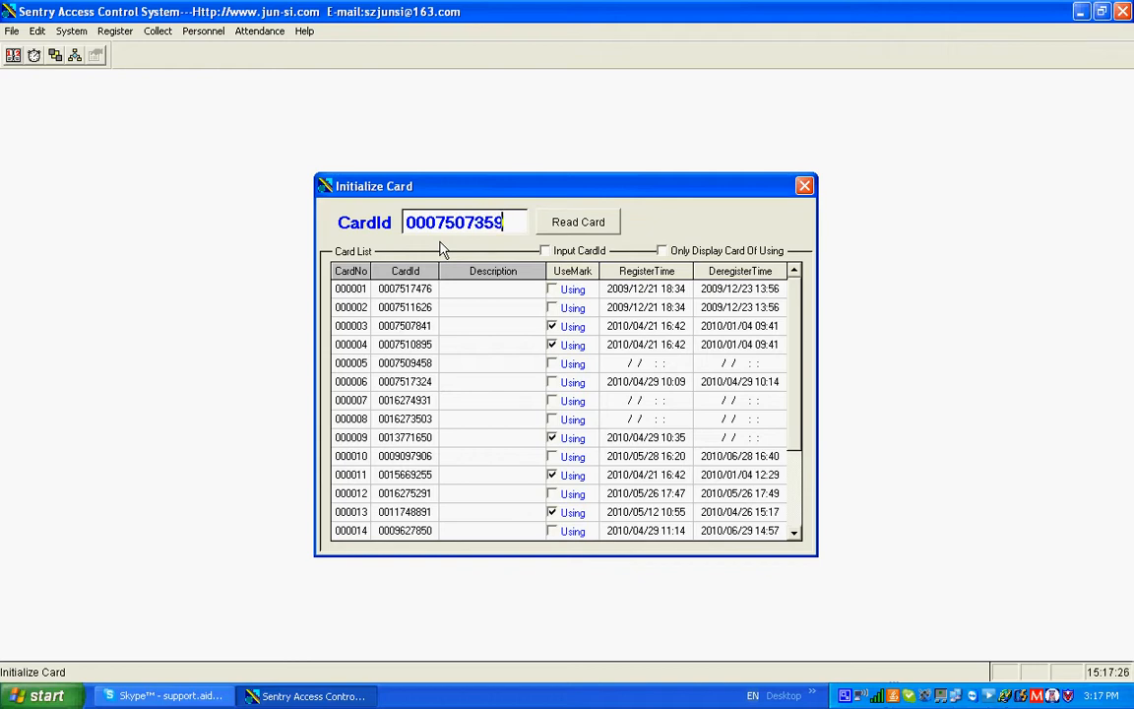
left_click(545, 251)
left_click(574, 226)
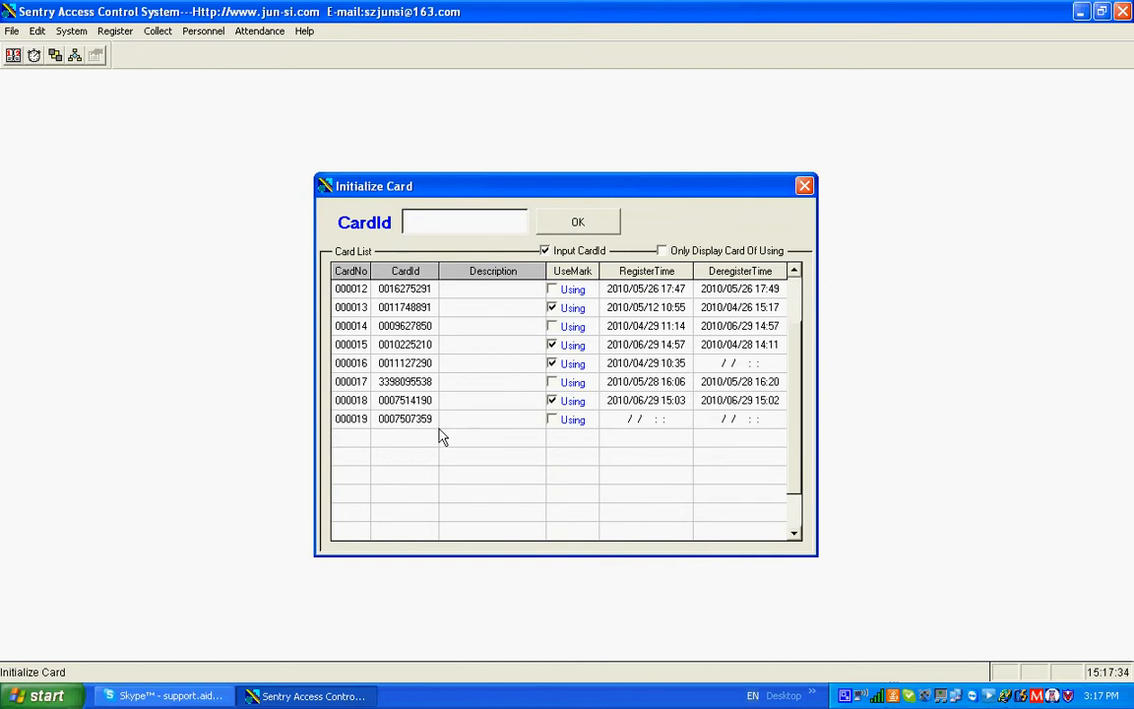
Examine the newly added card's CardId and UseMark in the card list
left_click(394, 420)
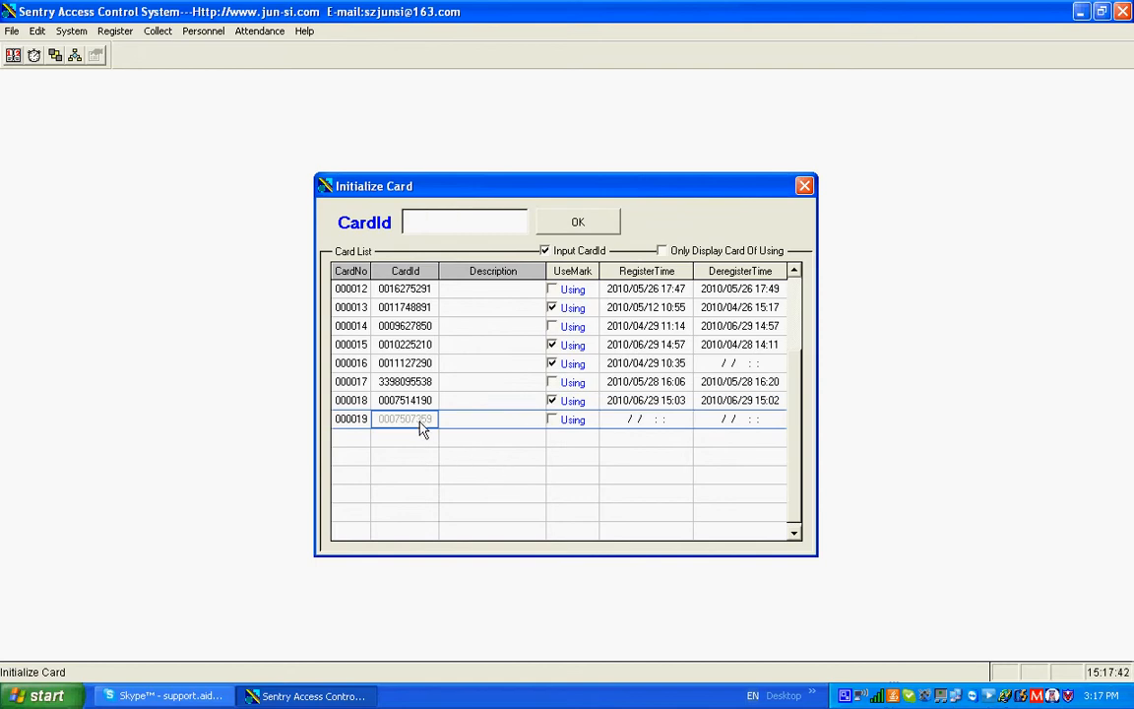
left_click(552, 424)
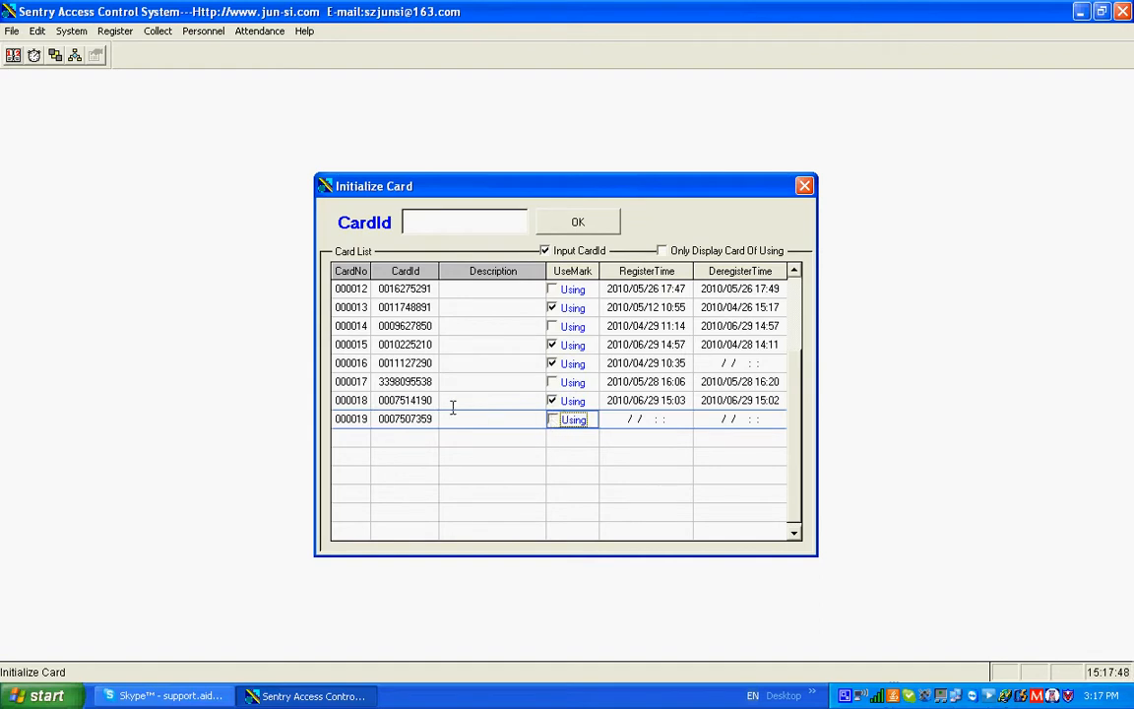
left_click(414, 423)
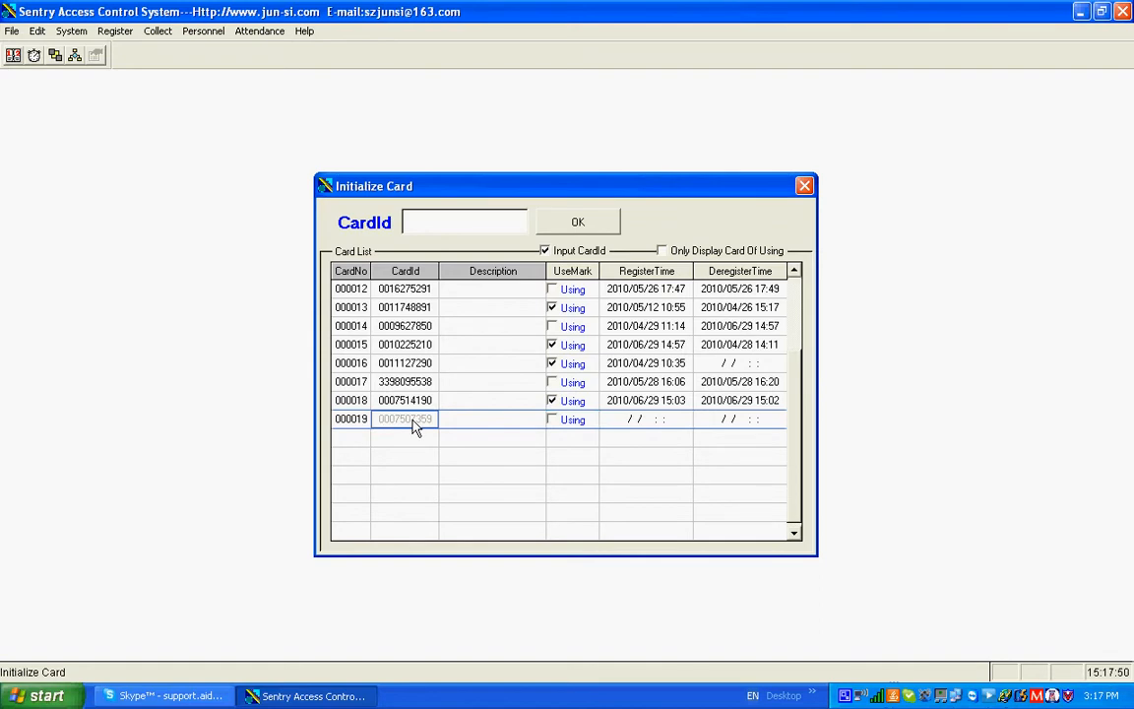
Close Initialize Card and deregister the first personnel record from all doors in Register/Deregister
left_click(807, 187)
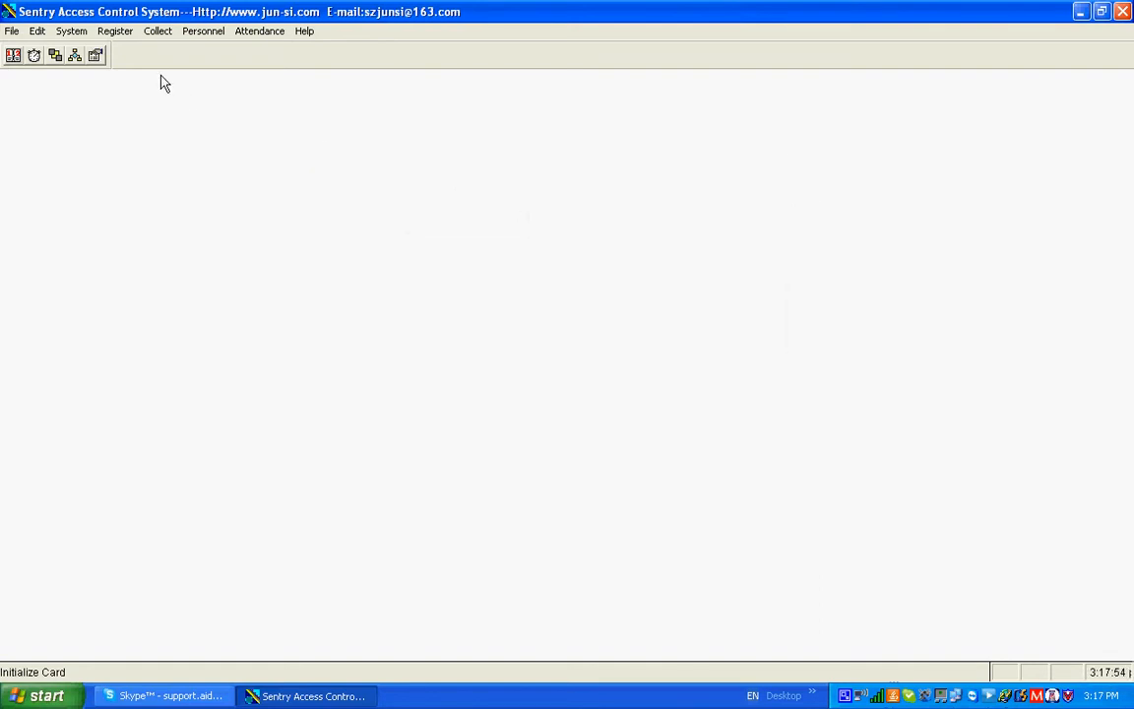
left_click(115, 31)
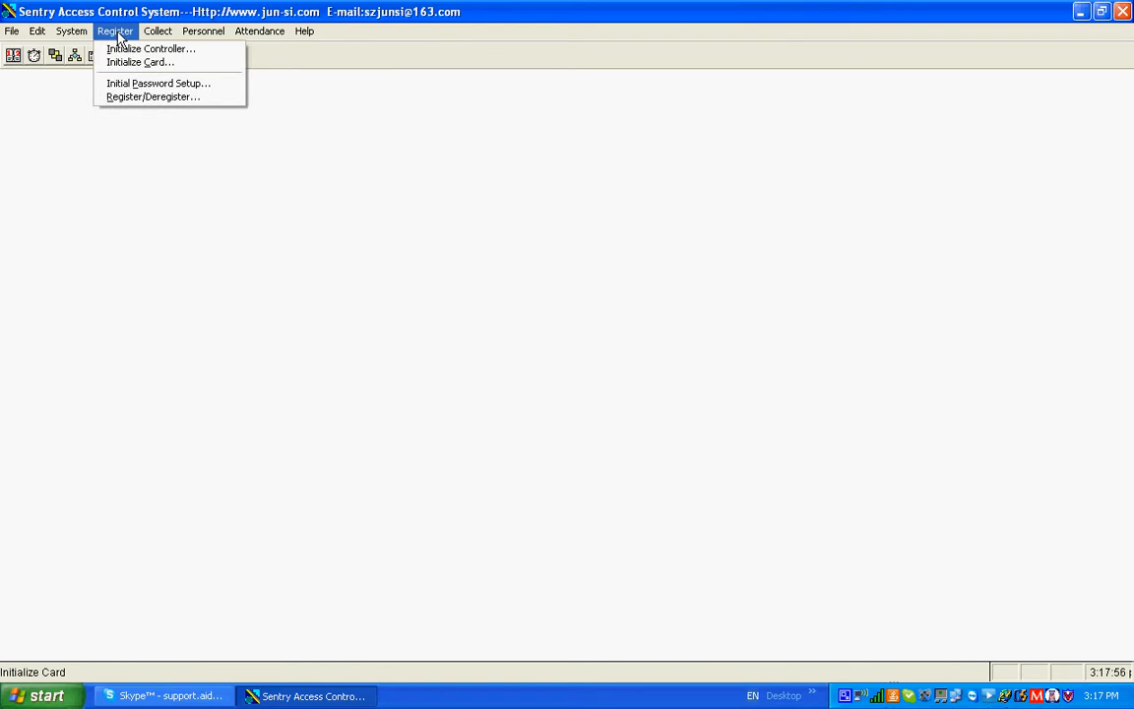
left_click(127, 97)
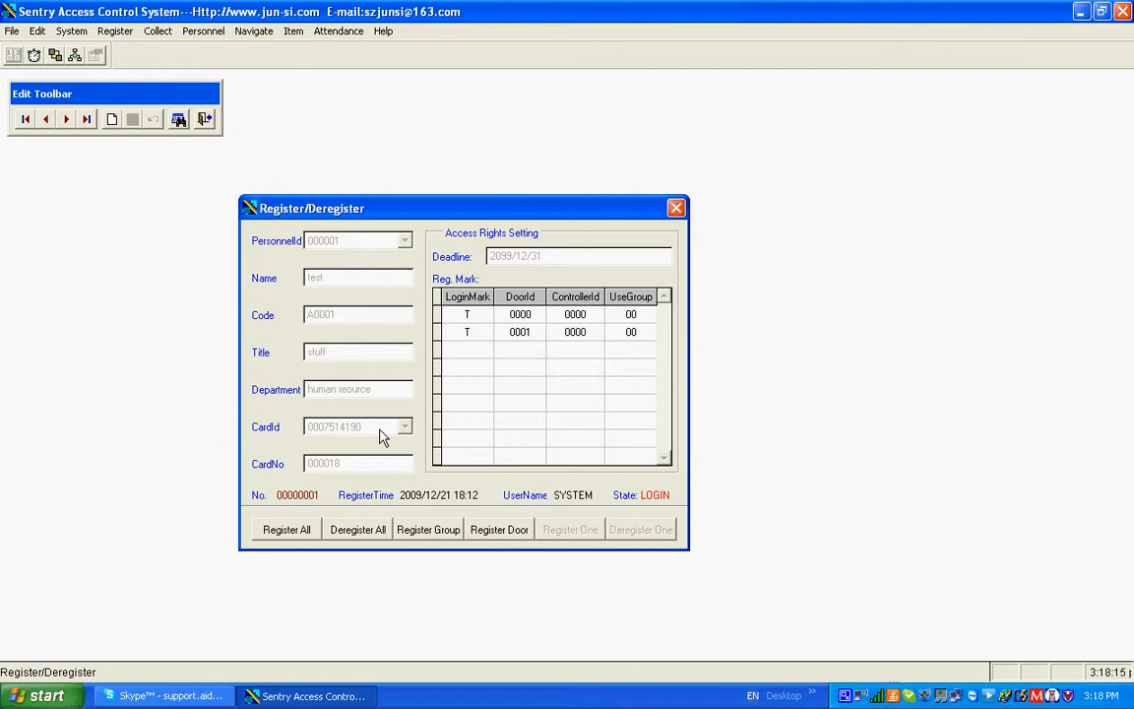
left_click(349, 534)
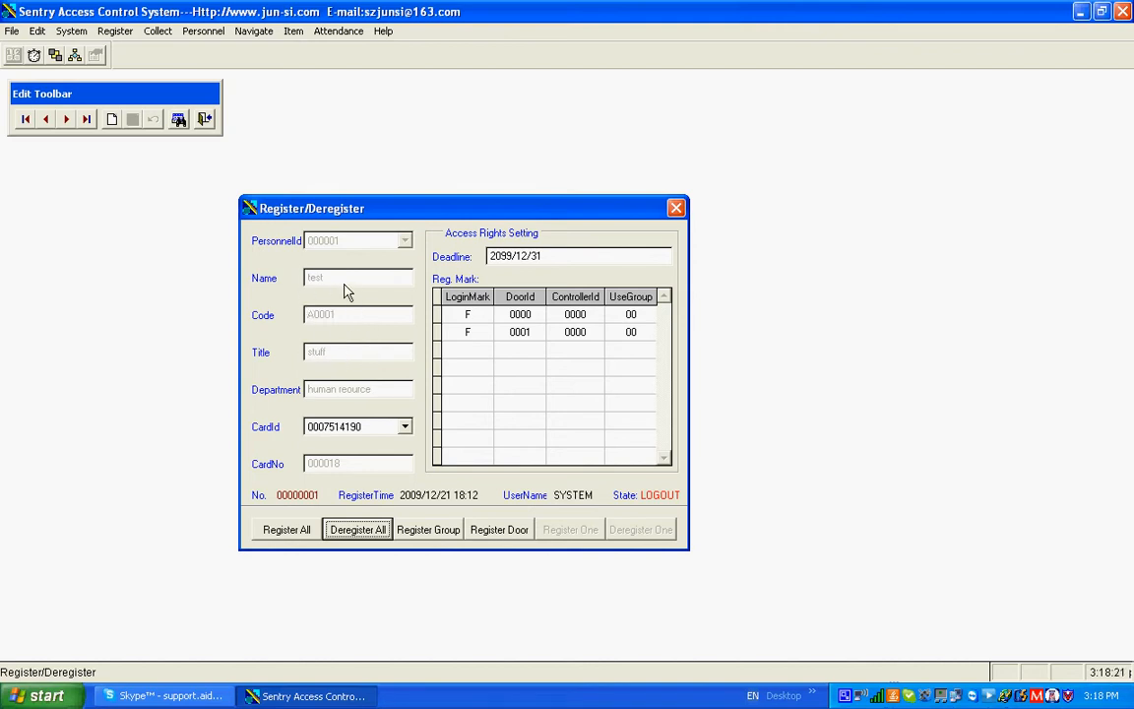
Assign the newly added card to the first personnel record and register it for all doors
left_click(404, 426)
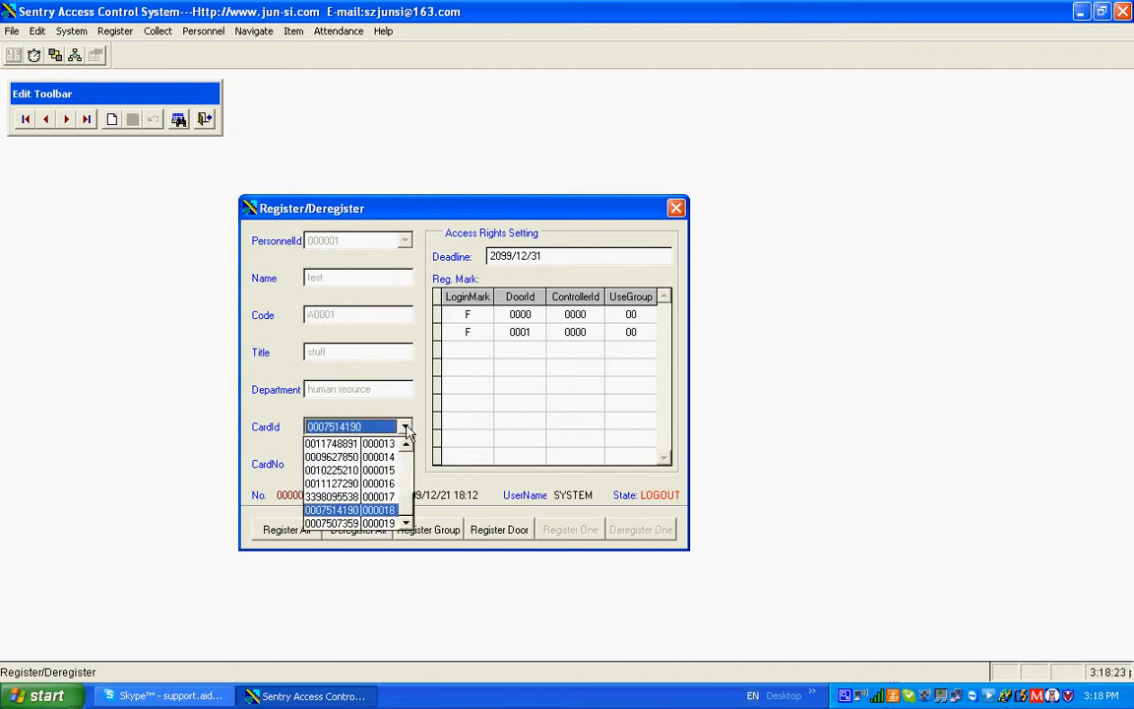
left_click(351, 523)
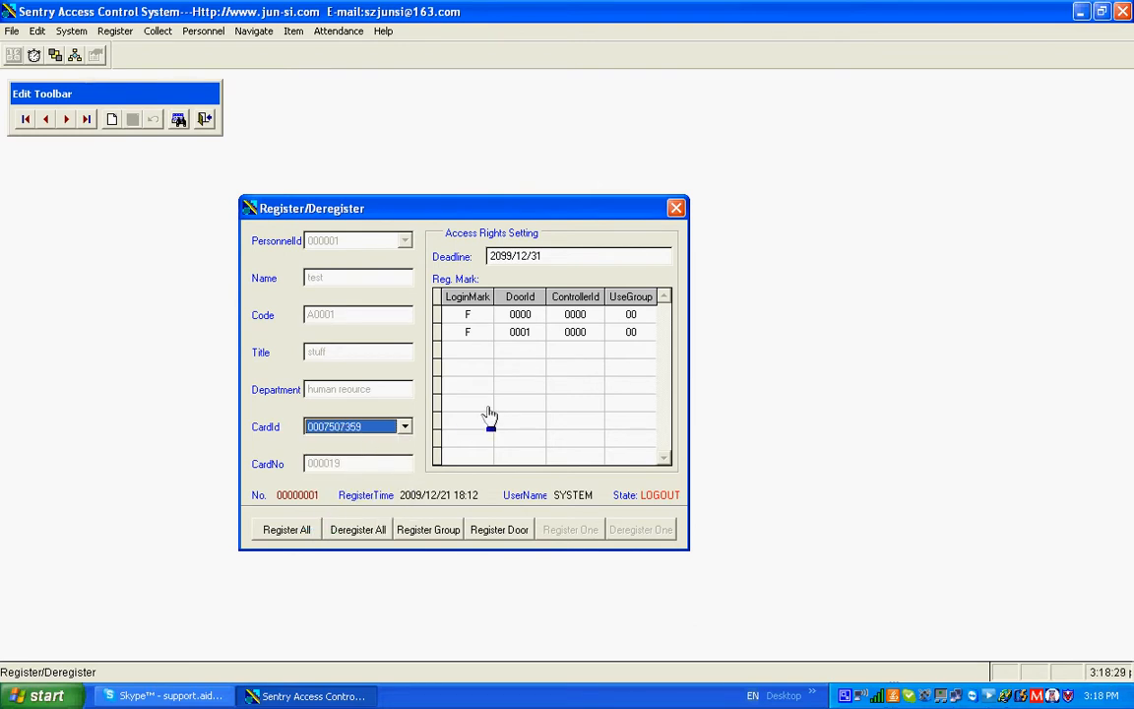
left_click(313, 533)
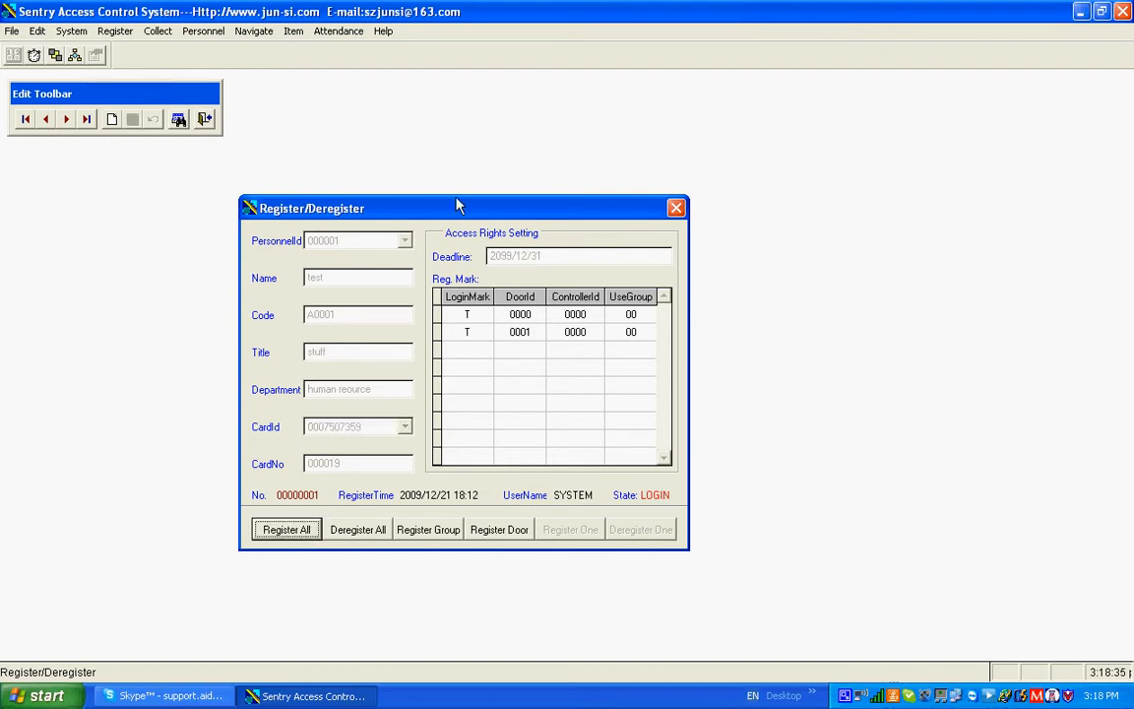
Deregister the second personnel record from all doors and select the next card in the CardId list for it
left_click(67, 120)
left_click(360, 532)
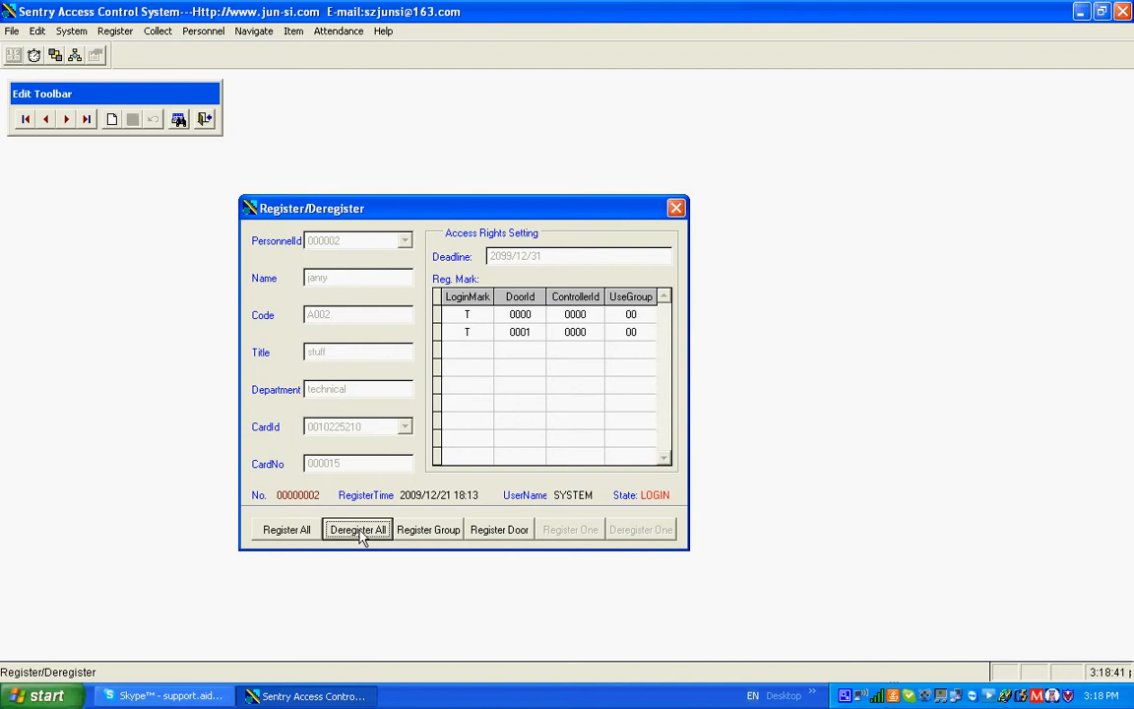
left_click(405, 426)
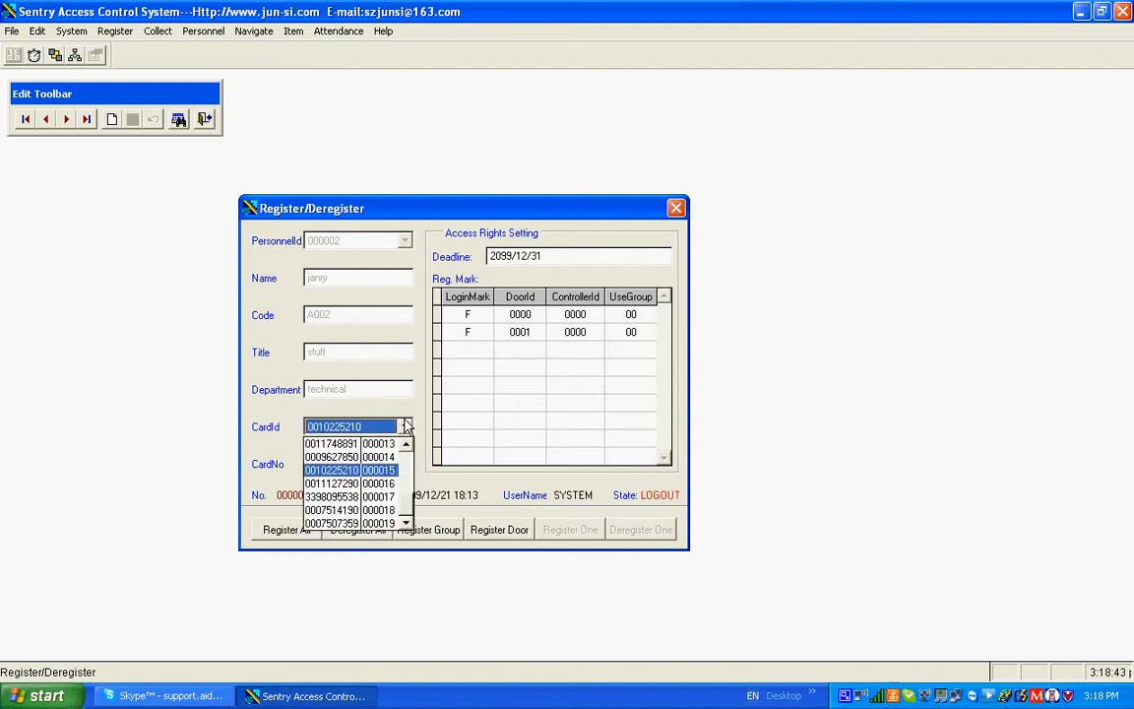
left_click(335, 483)
Register the second personnel record for all doors, agree to overwrite the card's old login, and close Register/Deregister
left_click(304, 535)
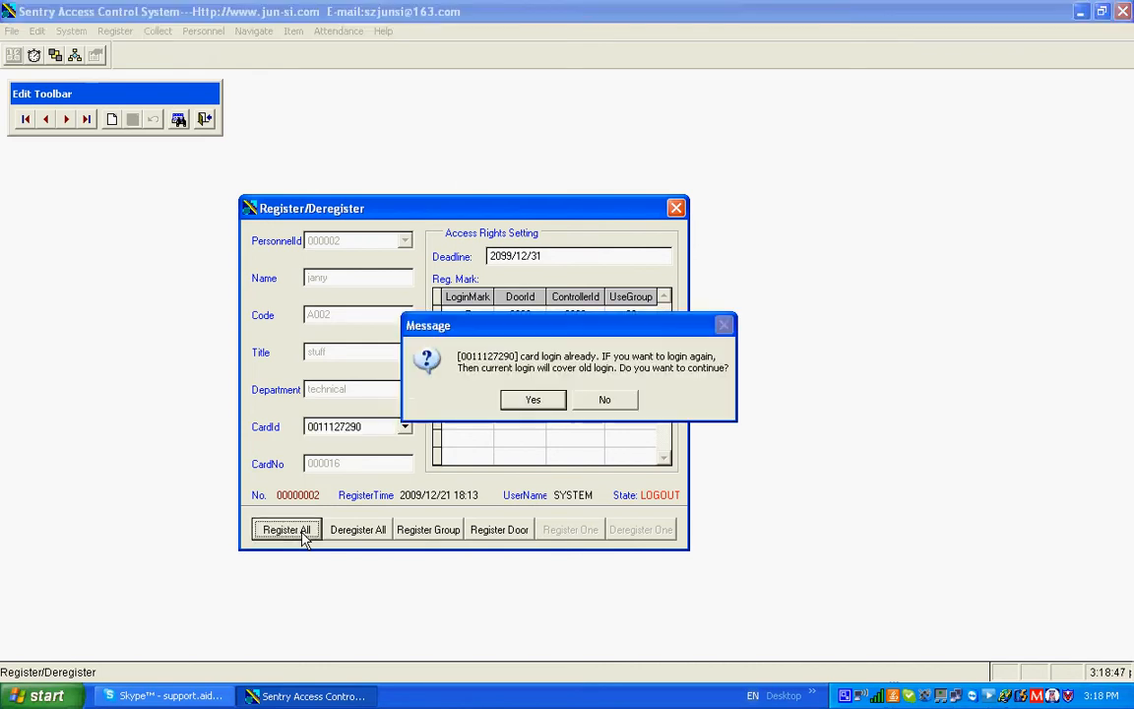
left_click(606, 400)
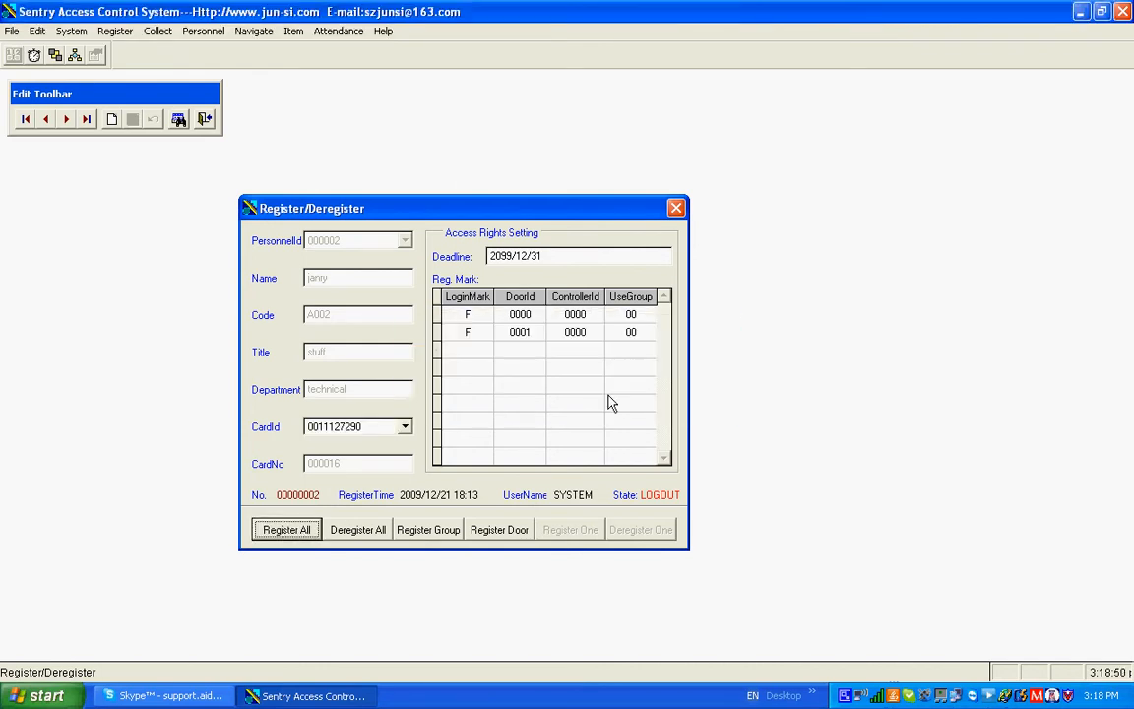
left_click(313, 533)
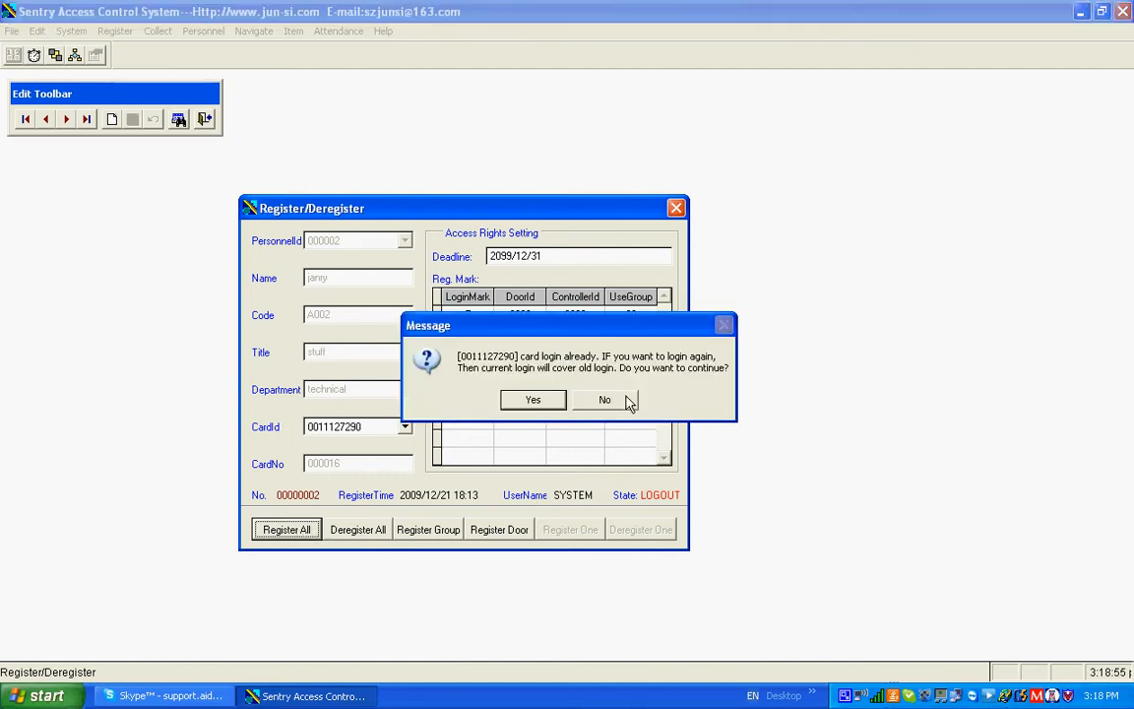
left_click(537, 406)
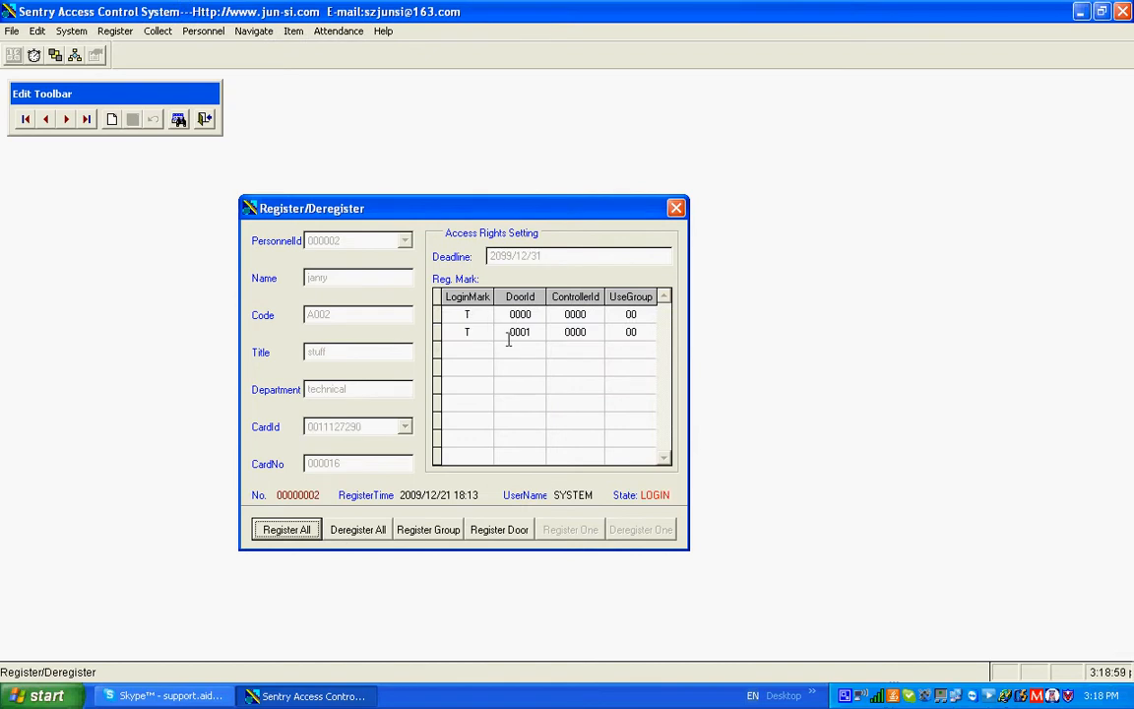
left_click(676, 209)
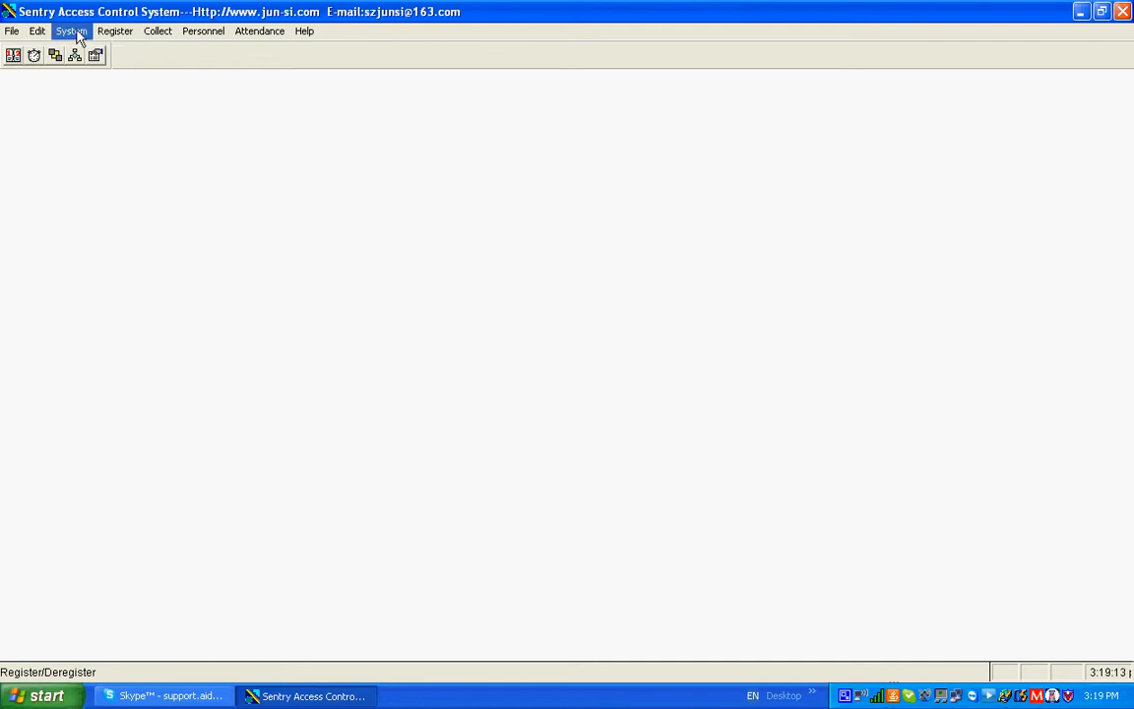
In Door/Controller Setup, set controller 0000's W26 Port1 to Out1, W26 Port2 to In2 and Self Port to In1
left_click(79, 36)
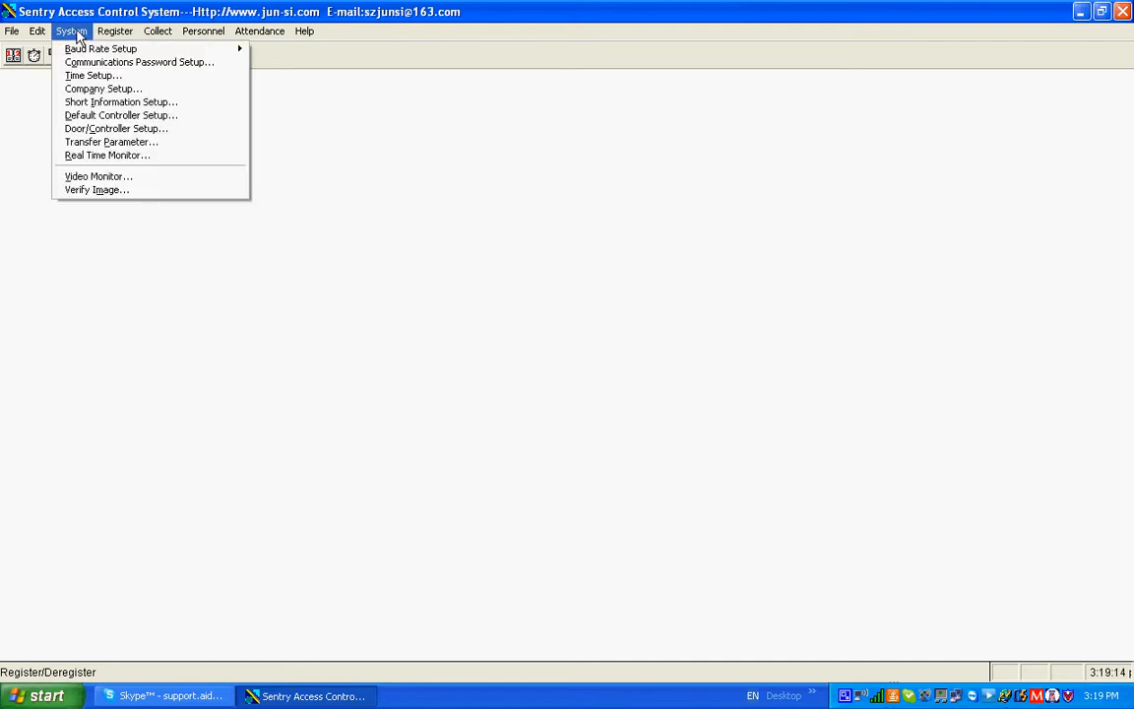
left_click(110, 129)
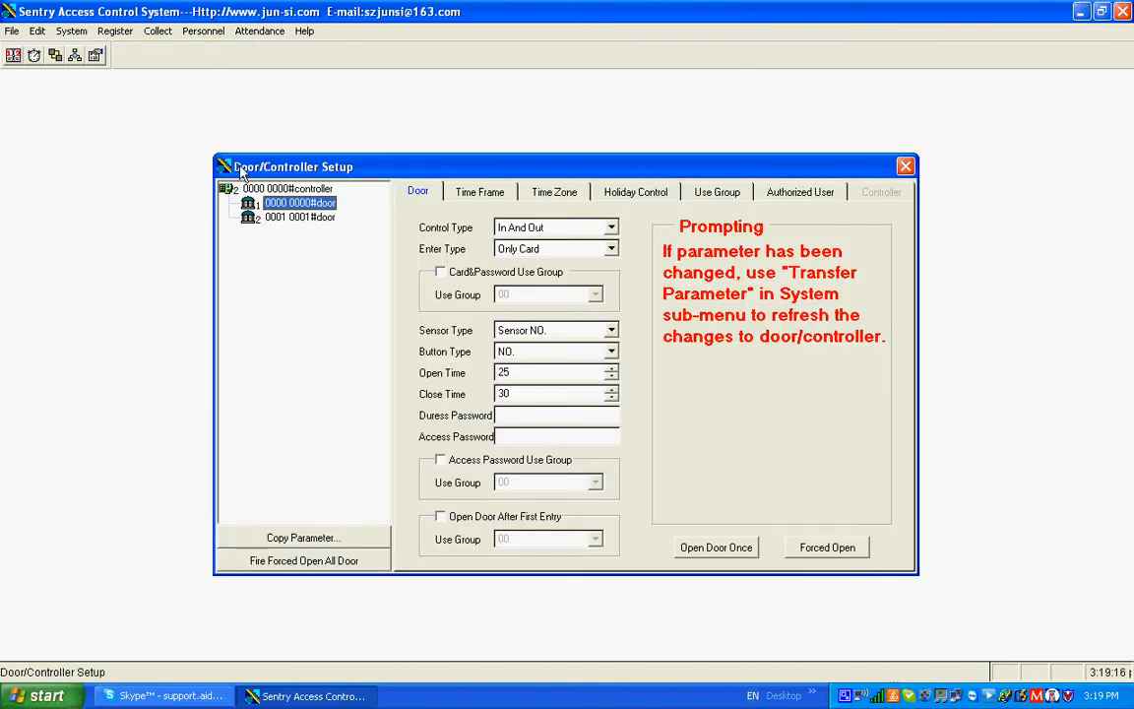
left_click(264, 190)
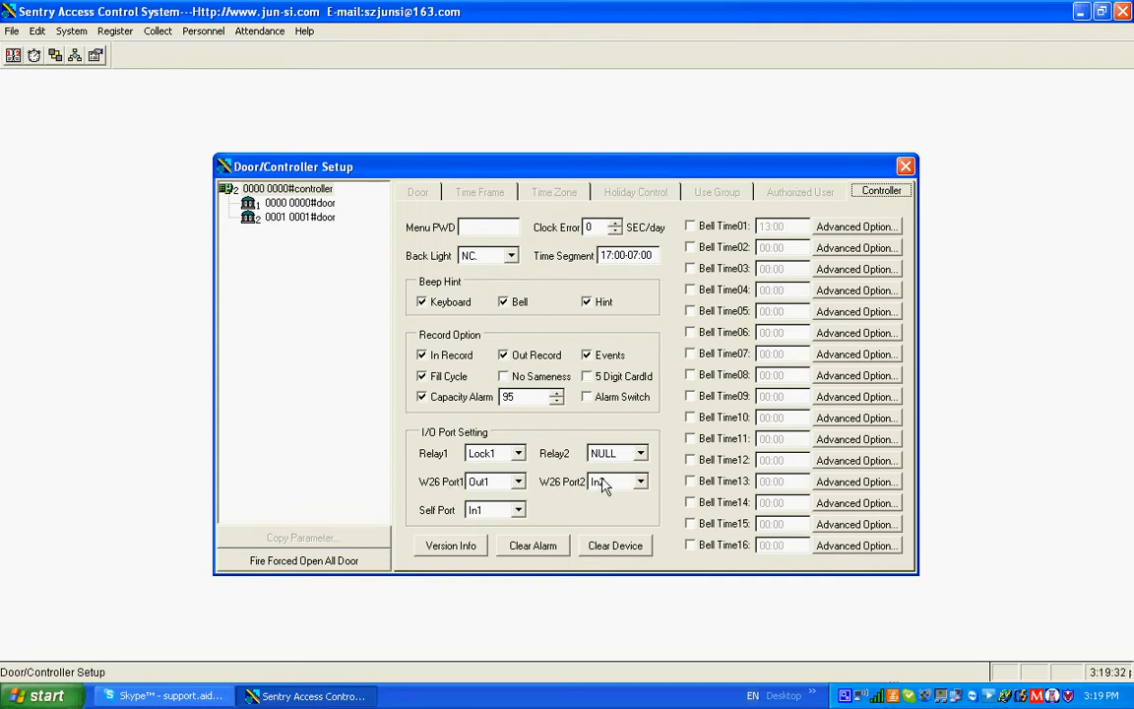
left_click(519, 482)
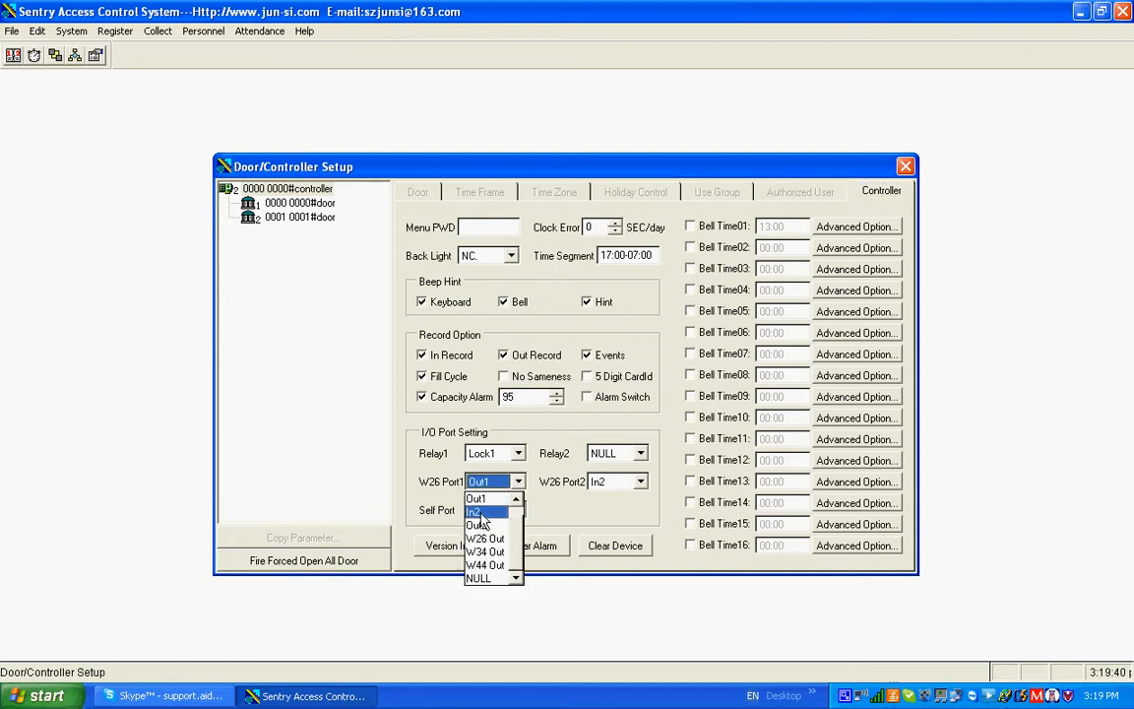
left_click(502, 499)
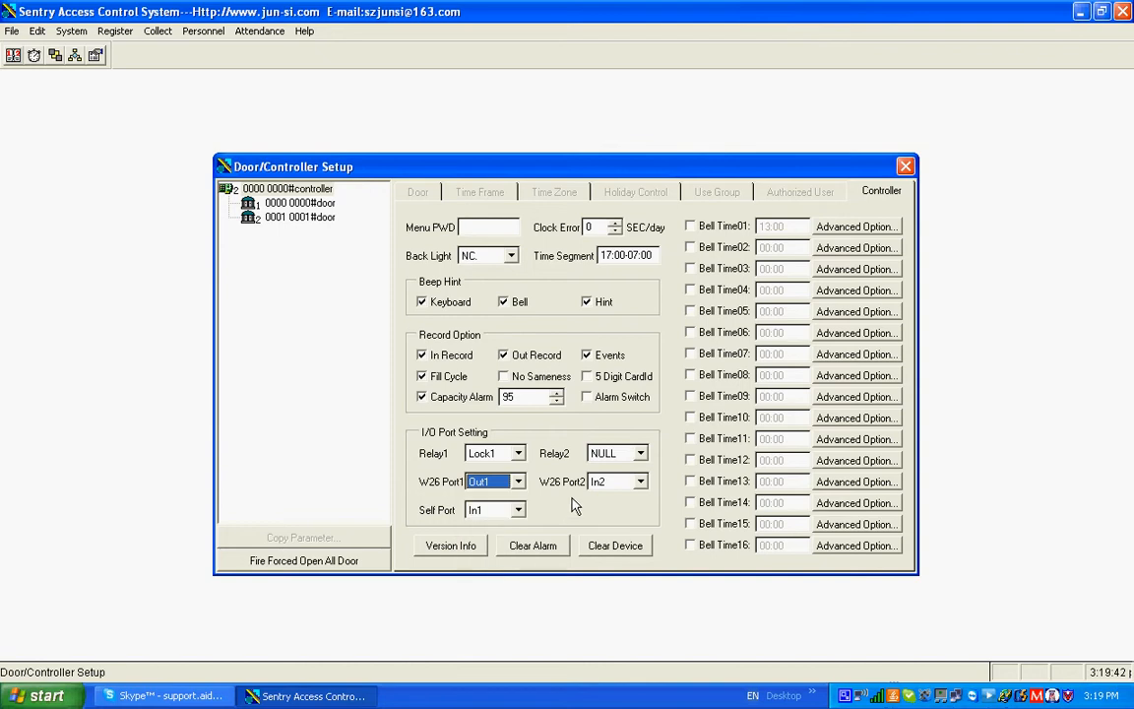
left_click(640, 481)
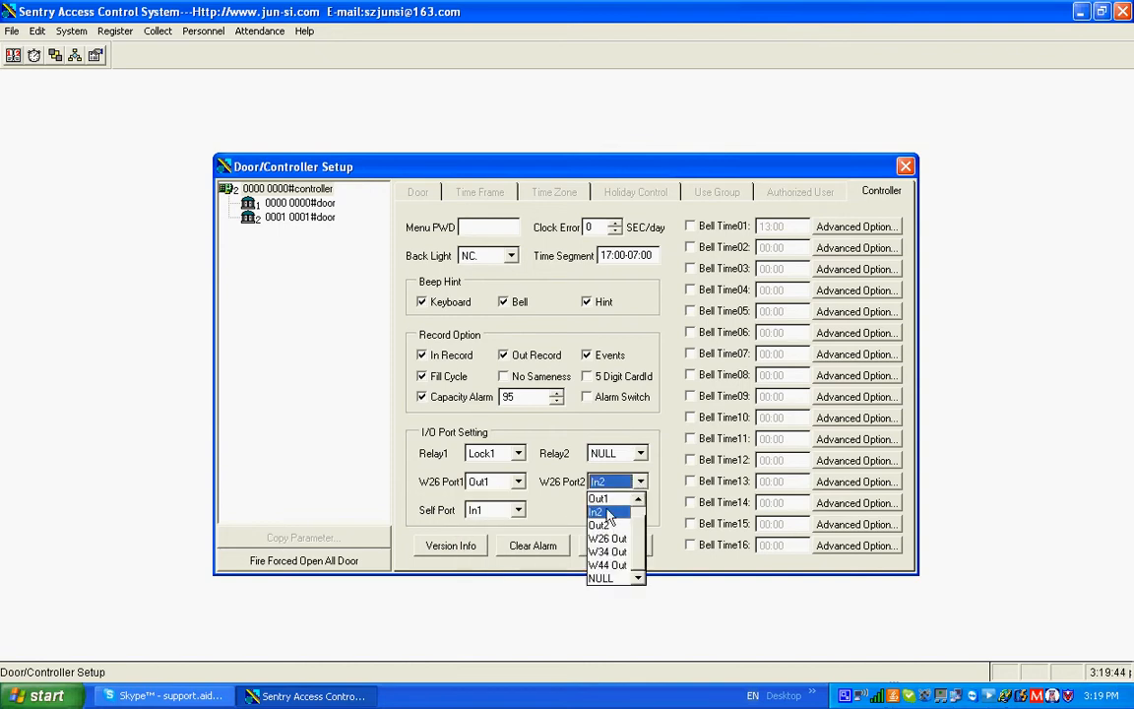
left_click(571, 511)
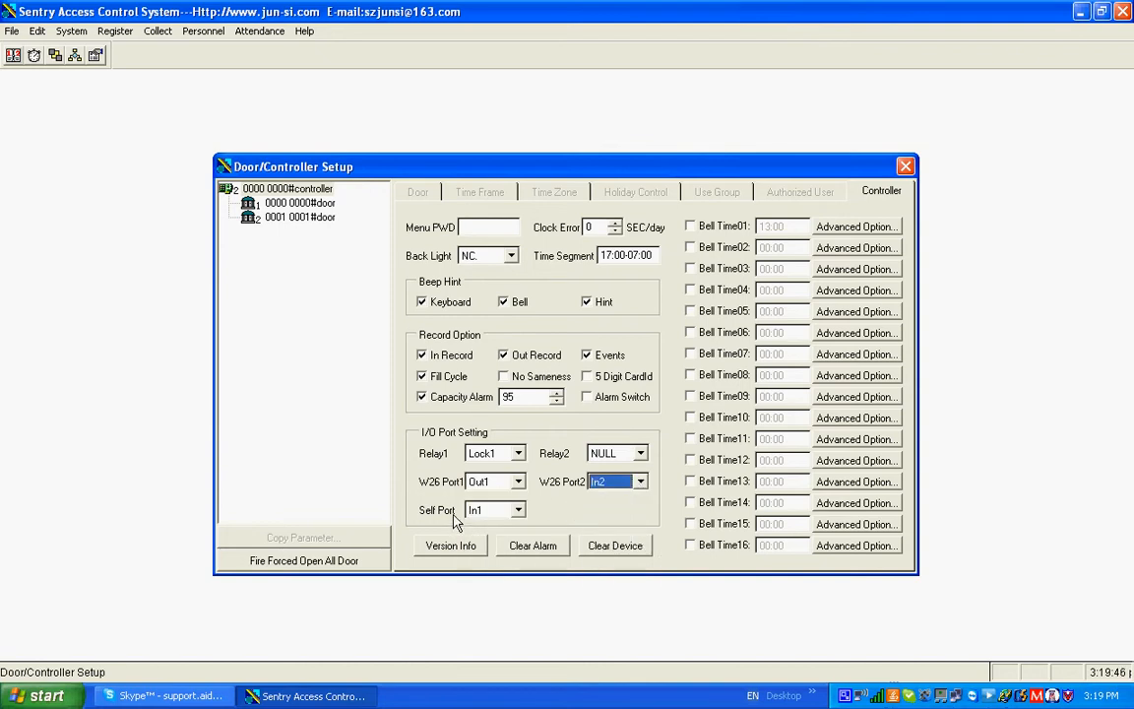
left_click(519, 513)
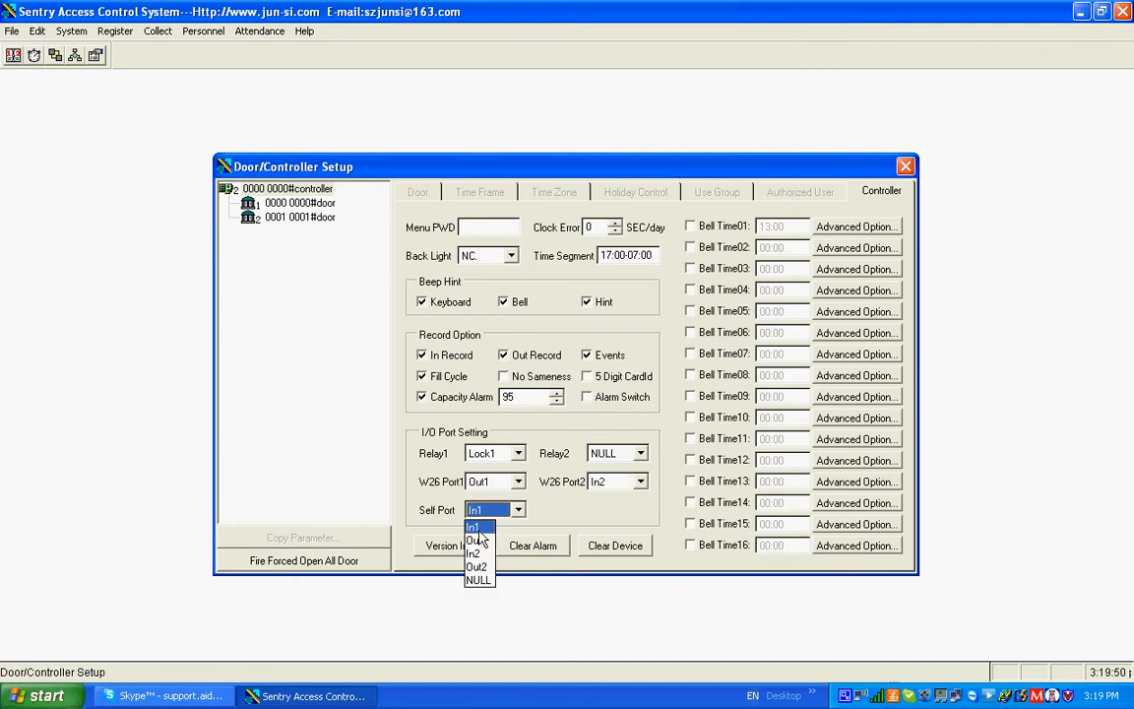
left_click(478, 529)
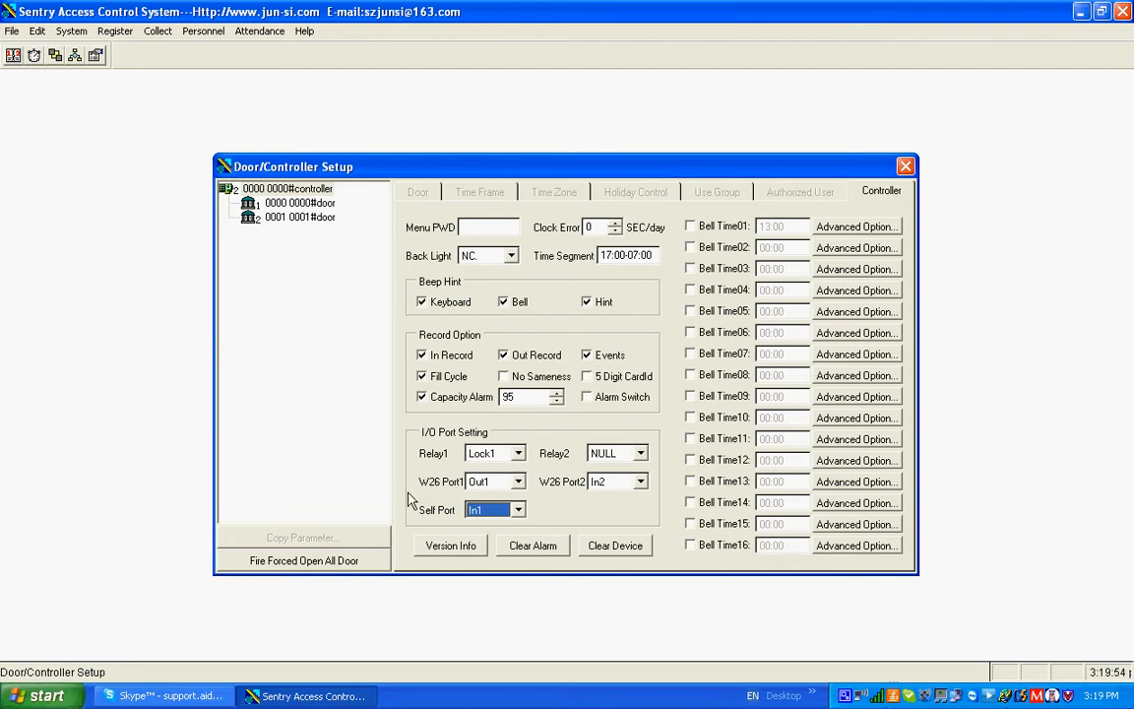
Examine the door settings of door 0000 and its Day staff time frame, code 01
left_click(315, 205)
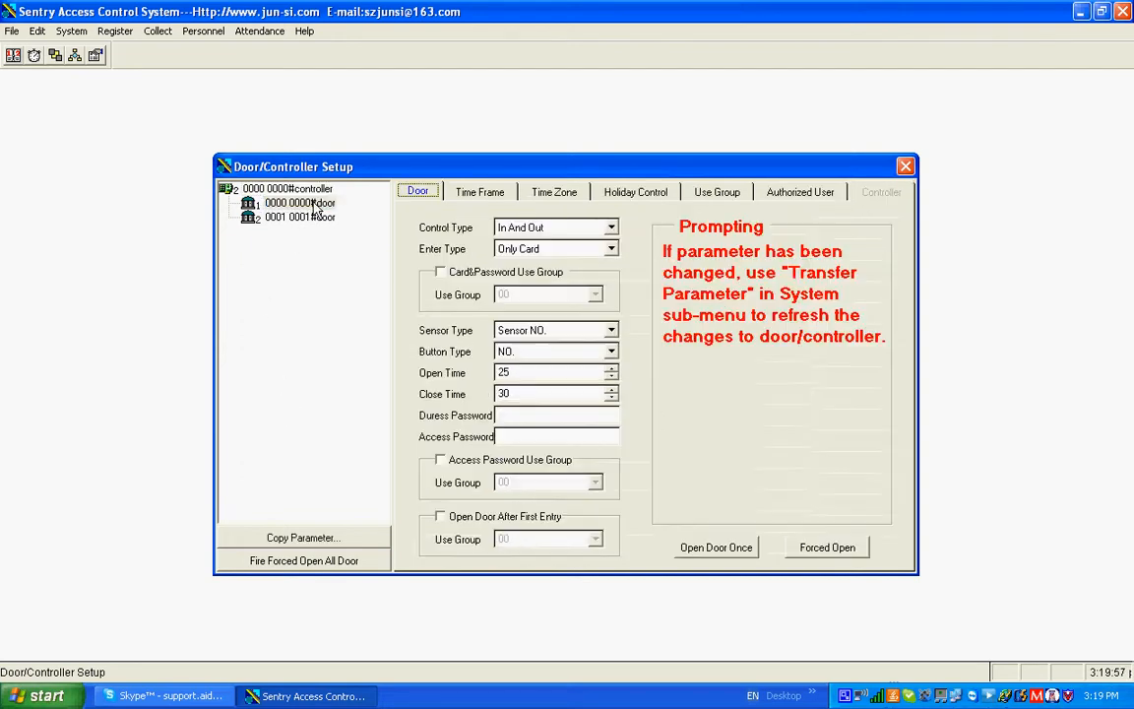
left_click(476, 194)
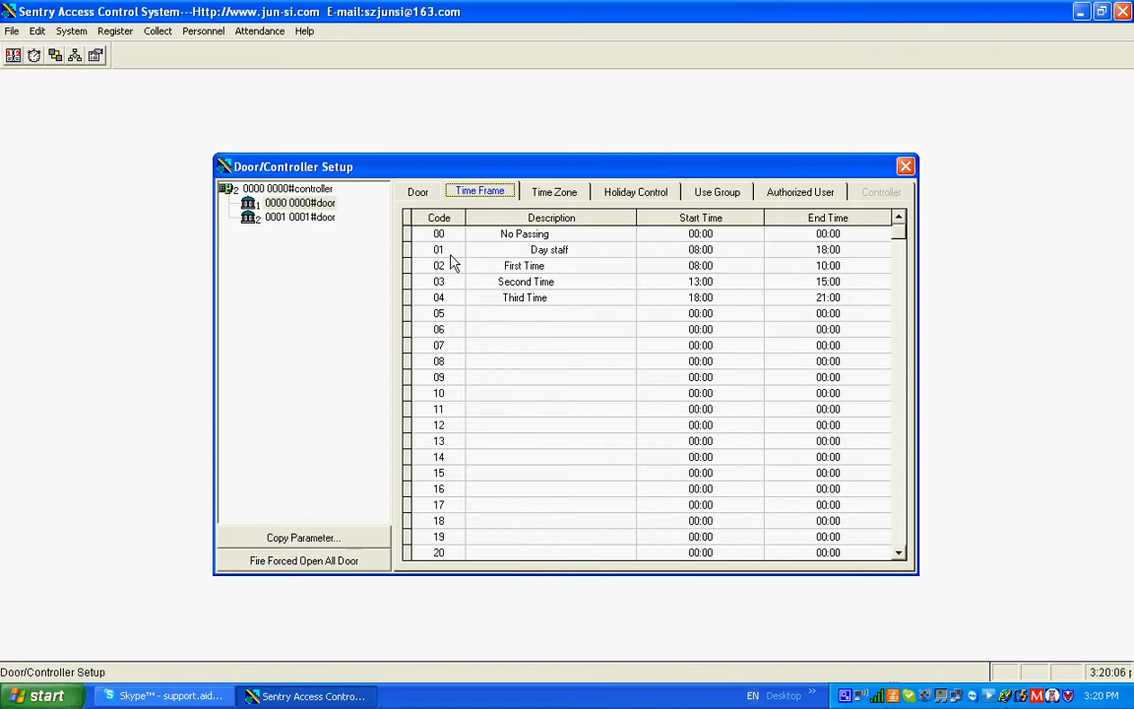
left_click(407, 249)
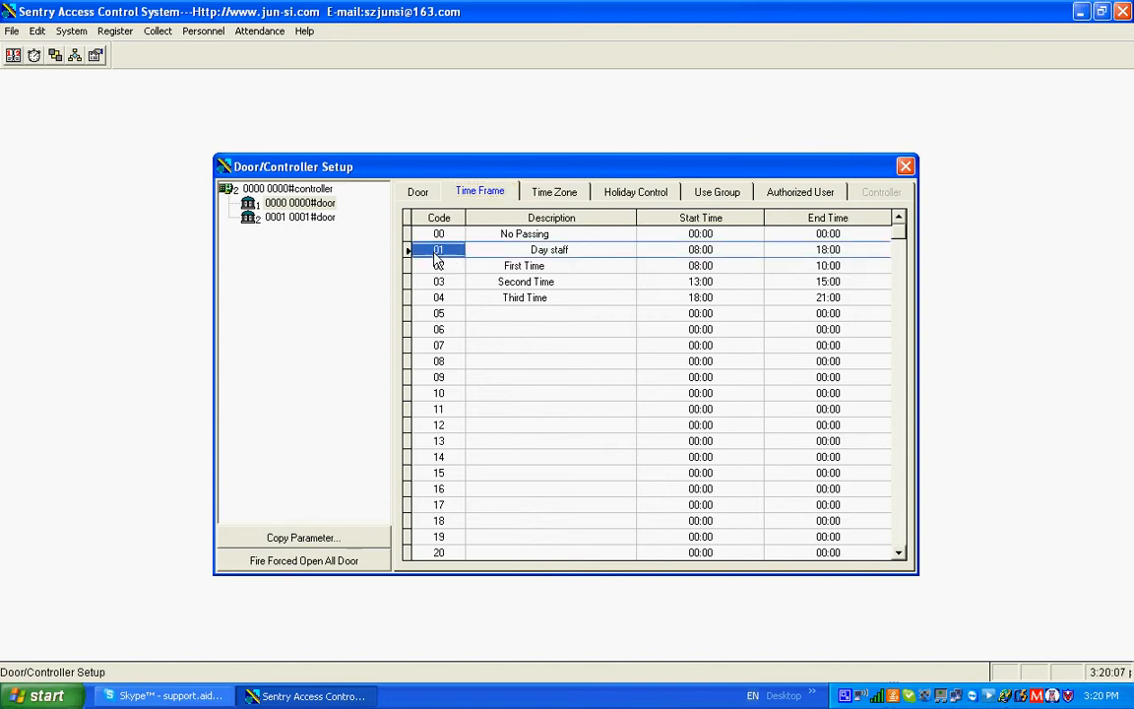
Set the First Frame of time zone 01 to time frame 01 for door 0000
left_click(569, 197)
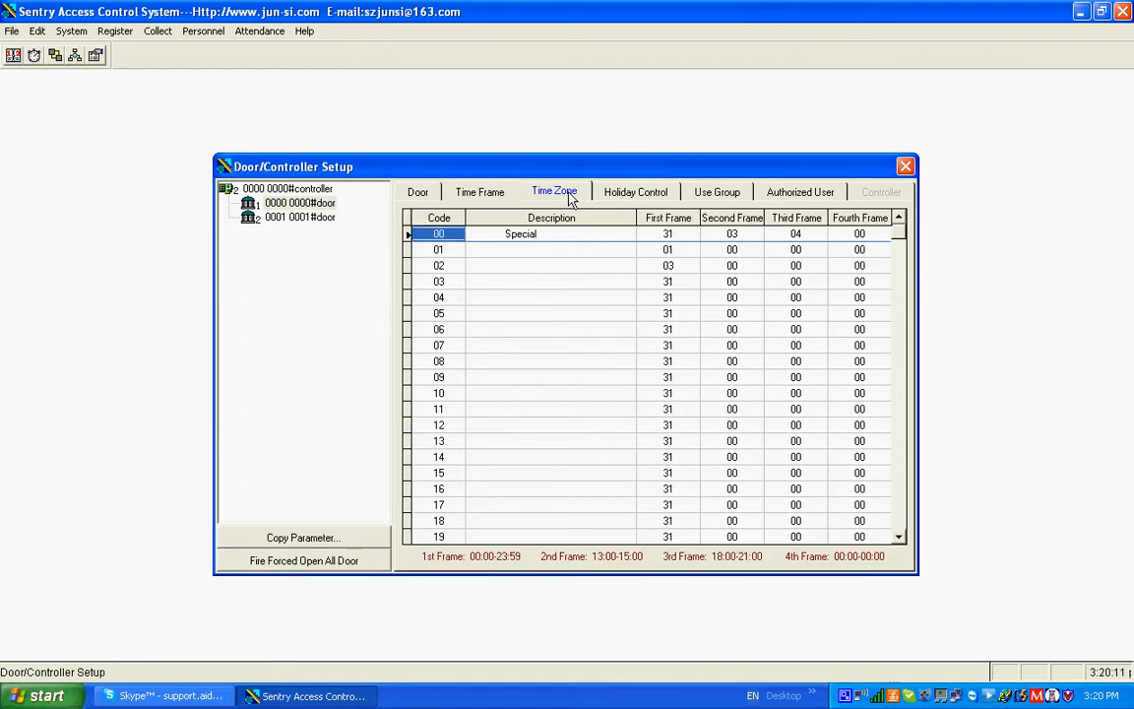
left_click(679, 251)
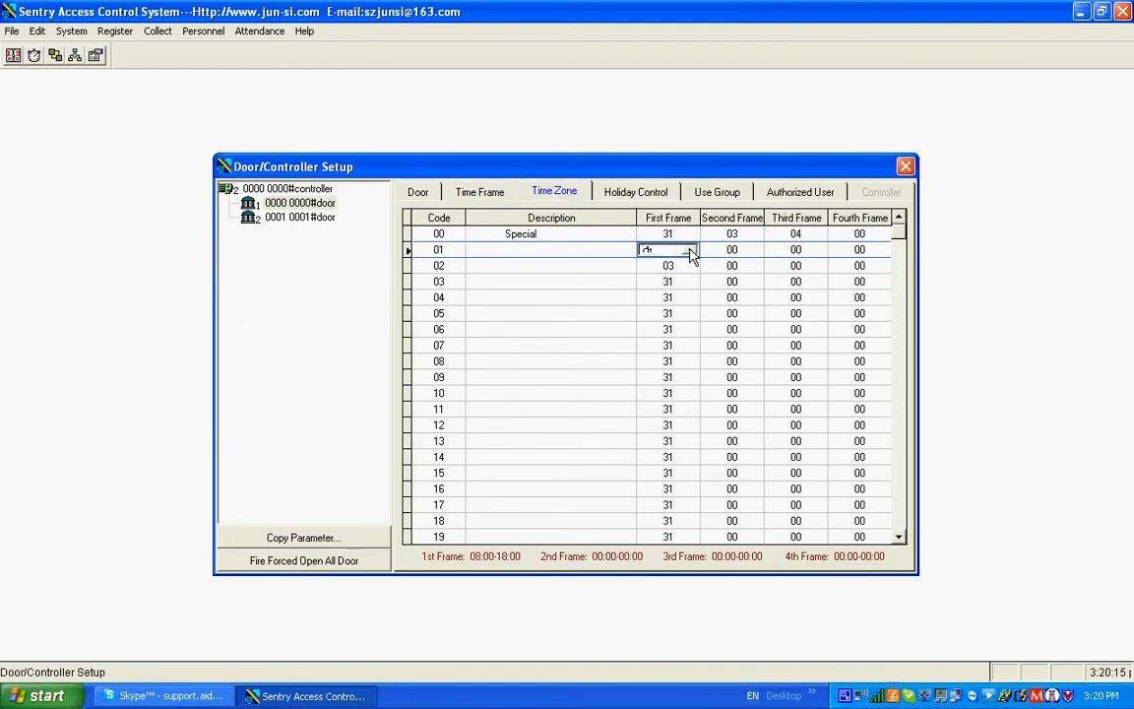
left_click(691, 252)
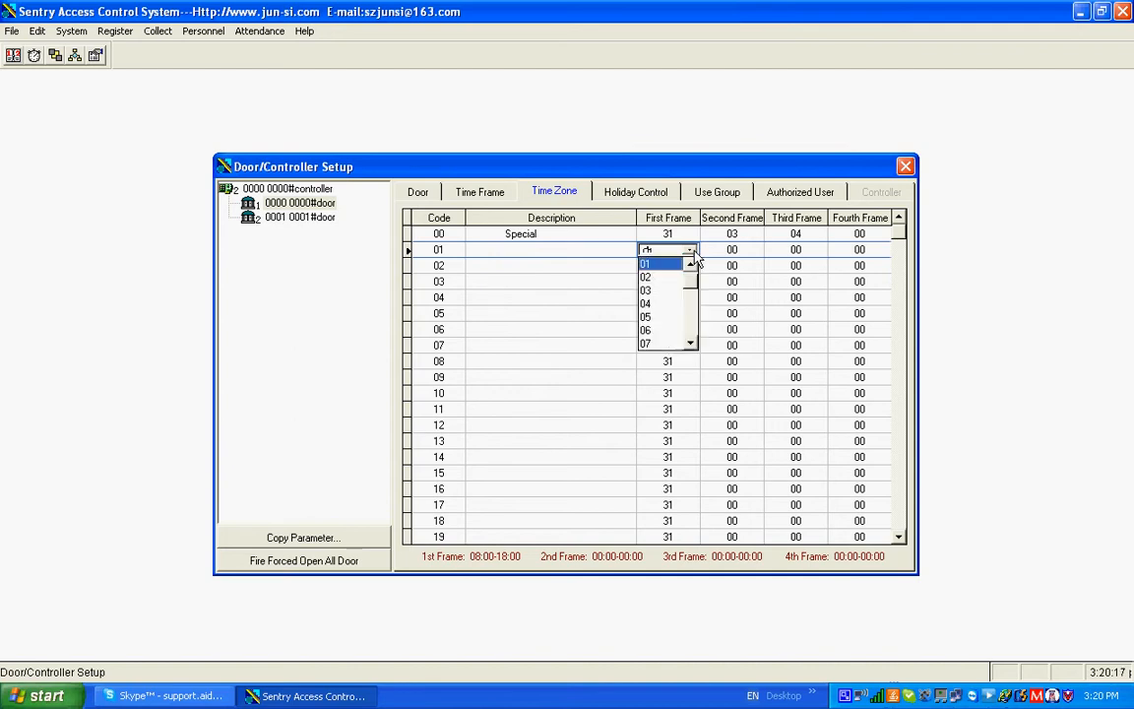
left_click(667, 265)
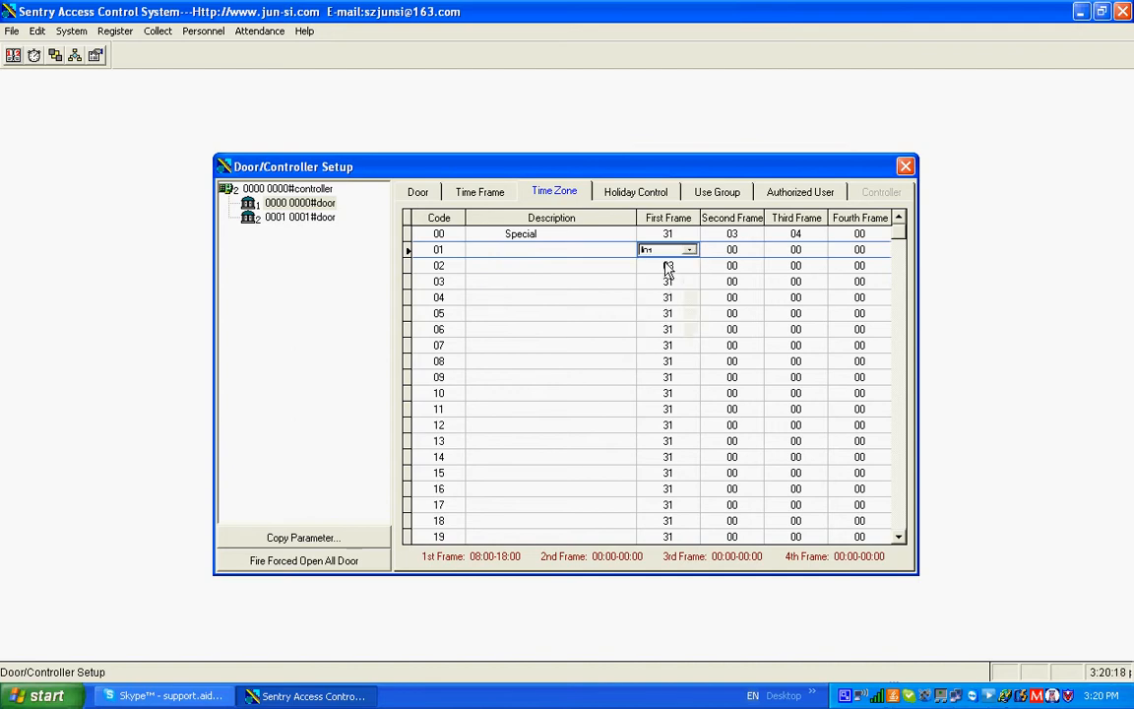
left_click(447, 258)
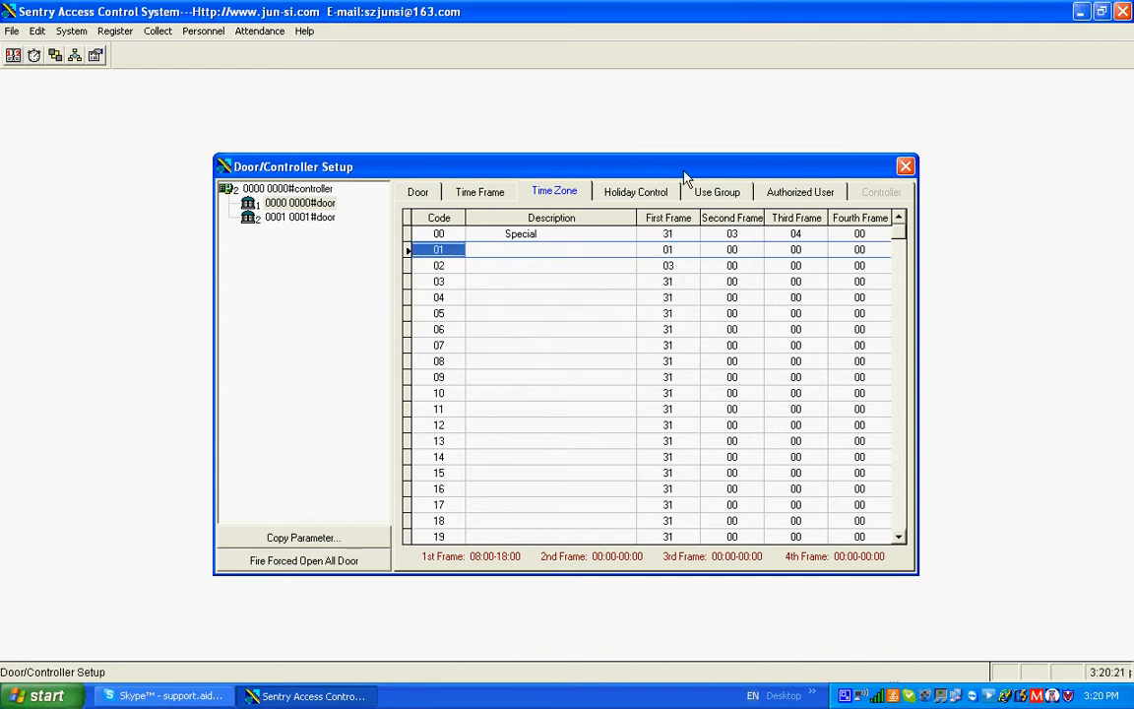
Mark January 1, 2010 as a Type1 holiday in door 0000's Holiday Control calendar
left_click(647, 195)
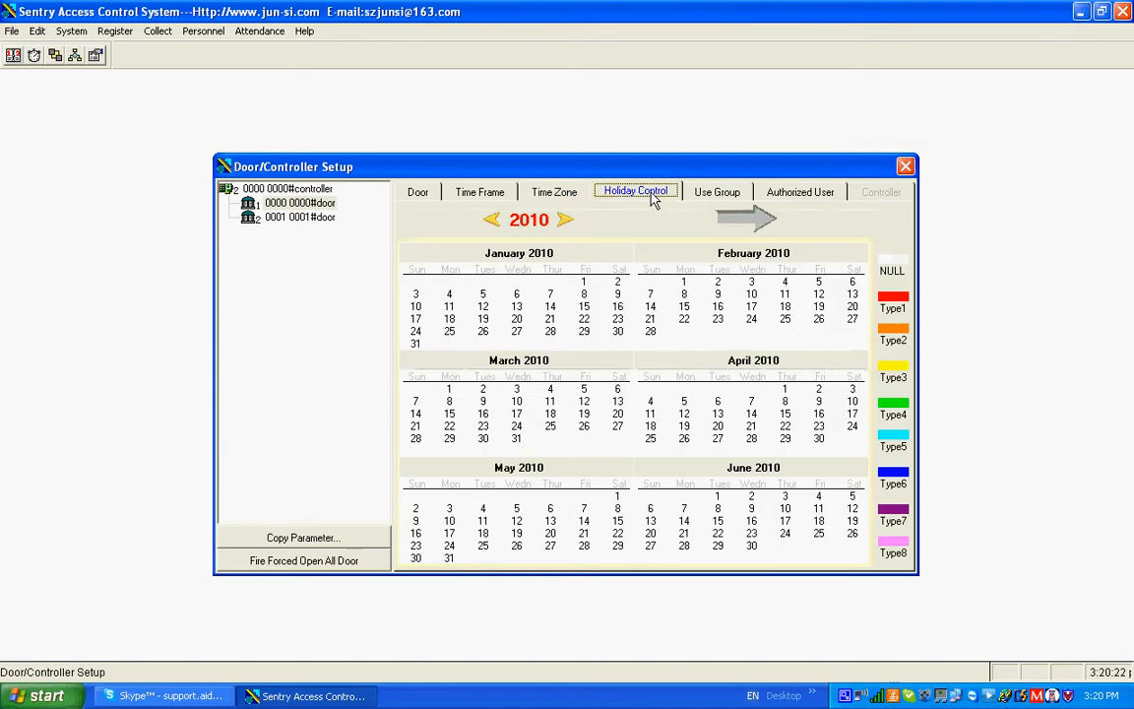
left_click(587, 283)
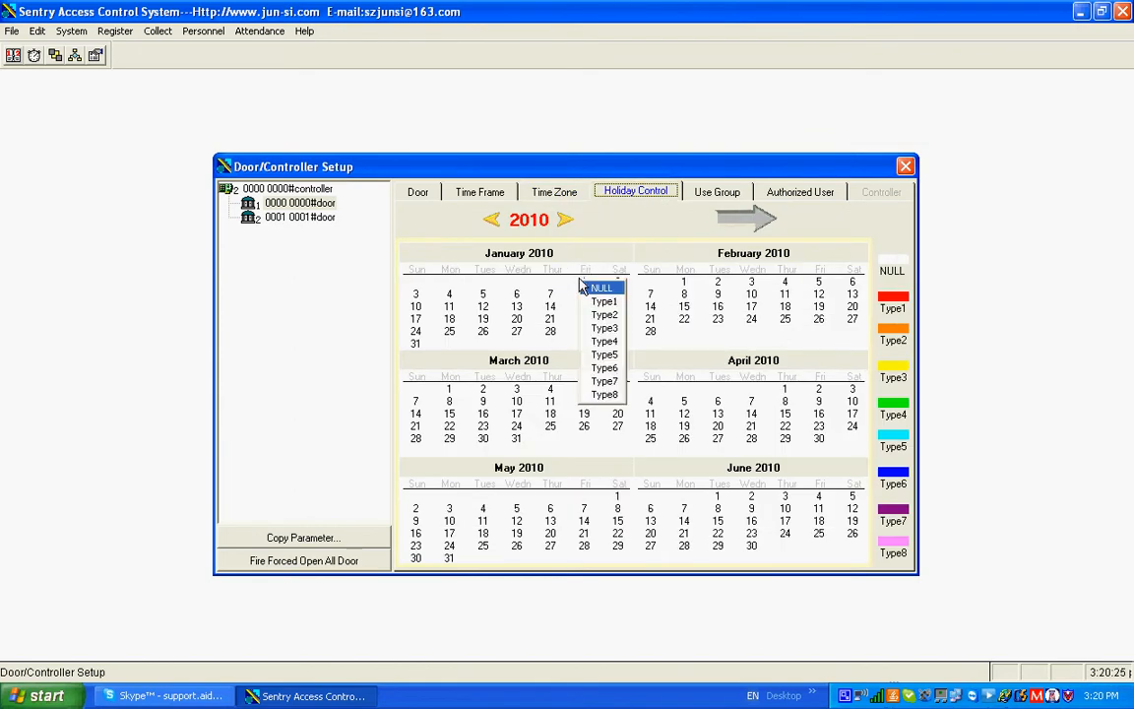
left_click(604, 302)
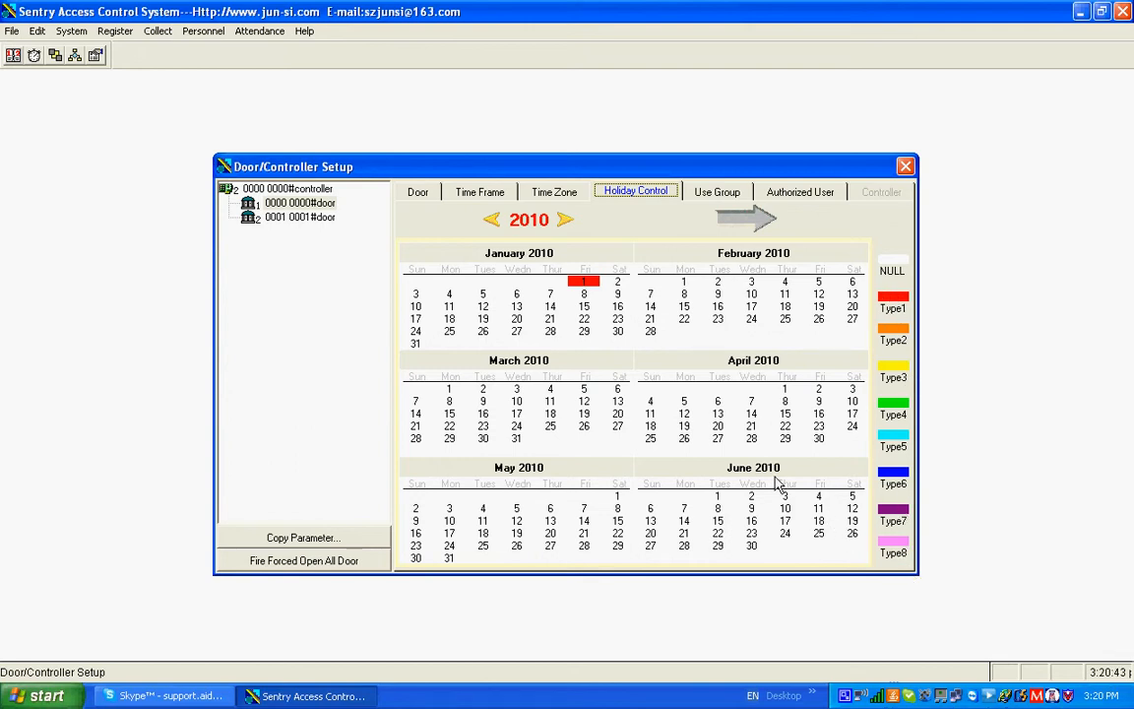
Set Sunday to time zone 01 in the Week Plan of door 0000's use group 00
left_click(724, 194)
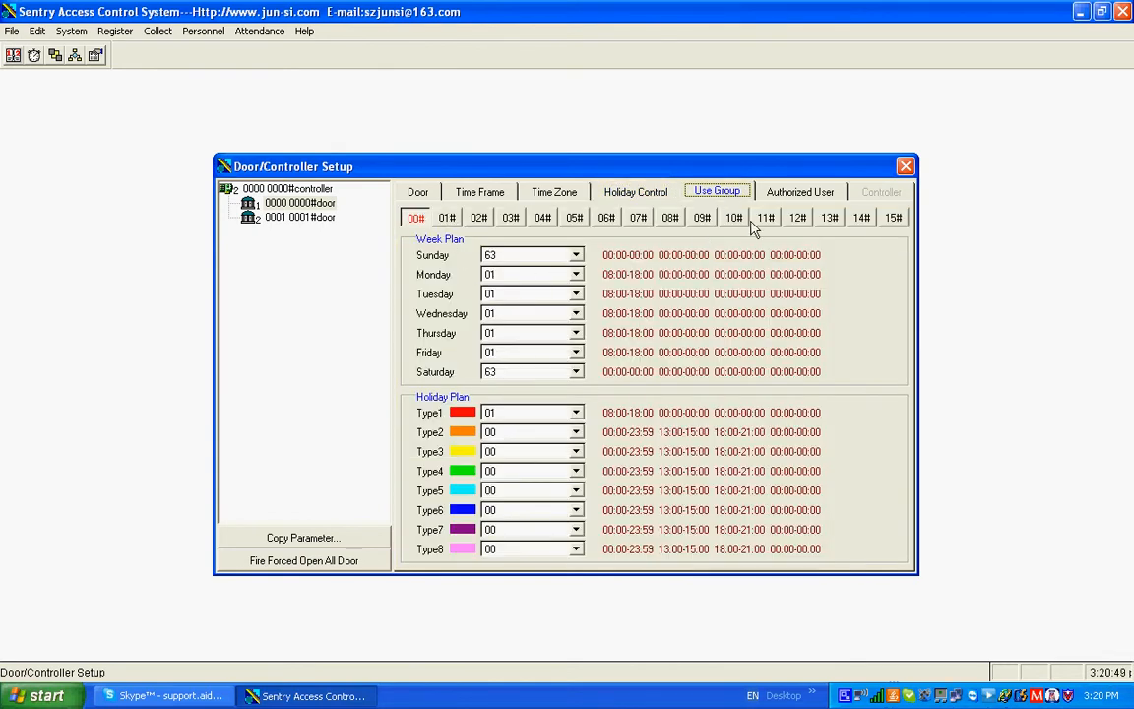
left_click(417, 220)
left_click(576, 255)
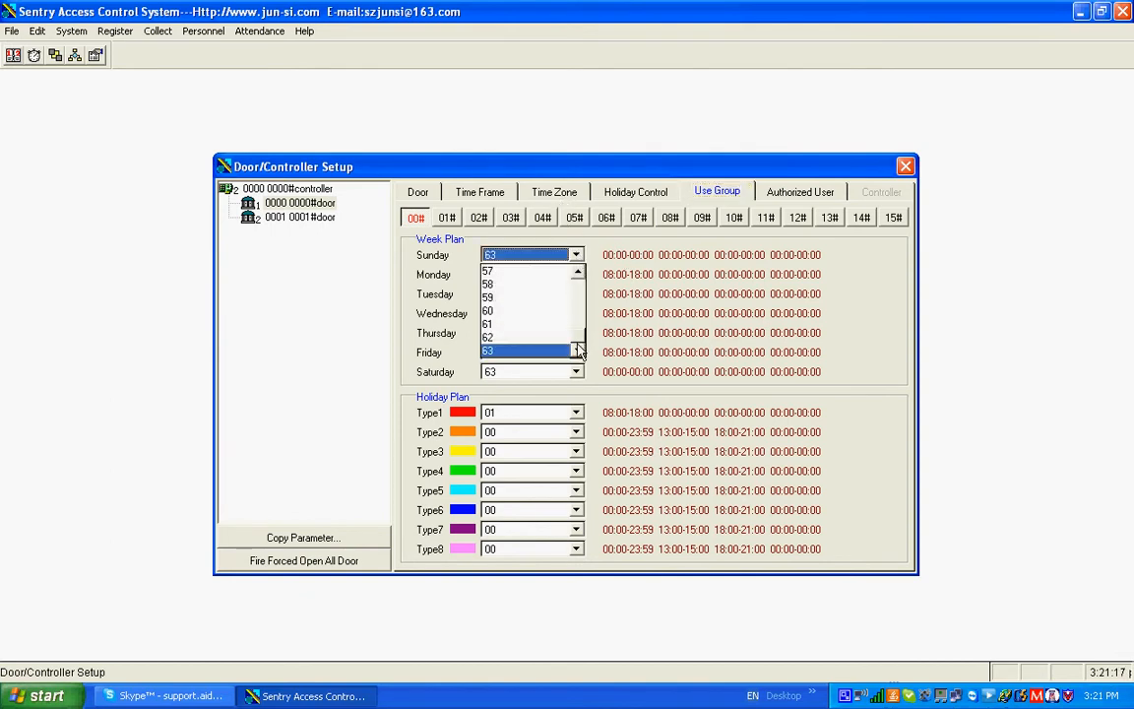
left_click_drag(578, 335, 577, 281)
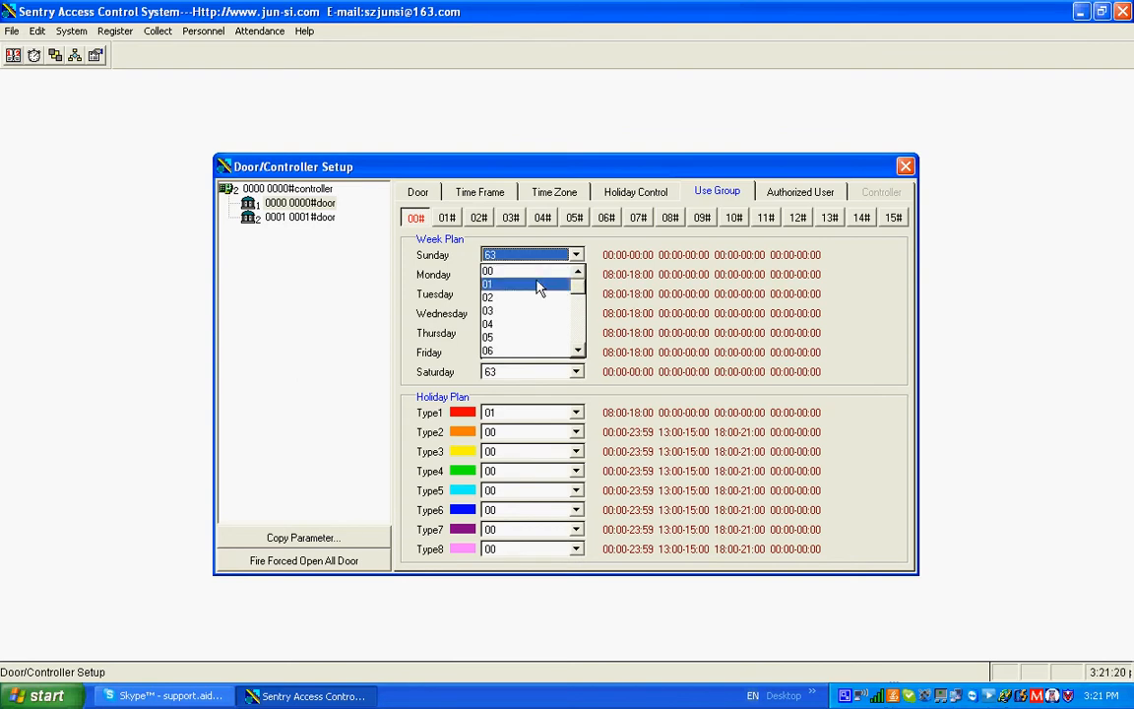
left_click(538, 286)
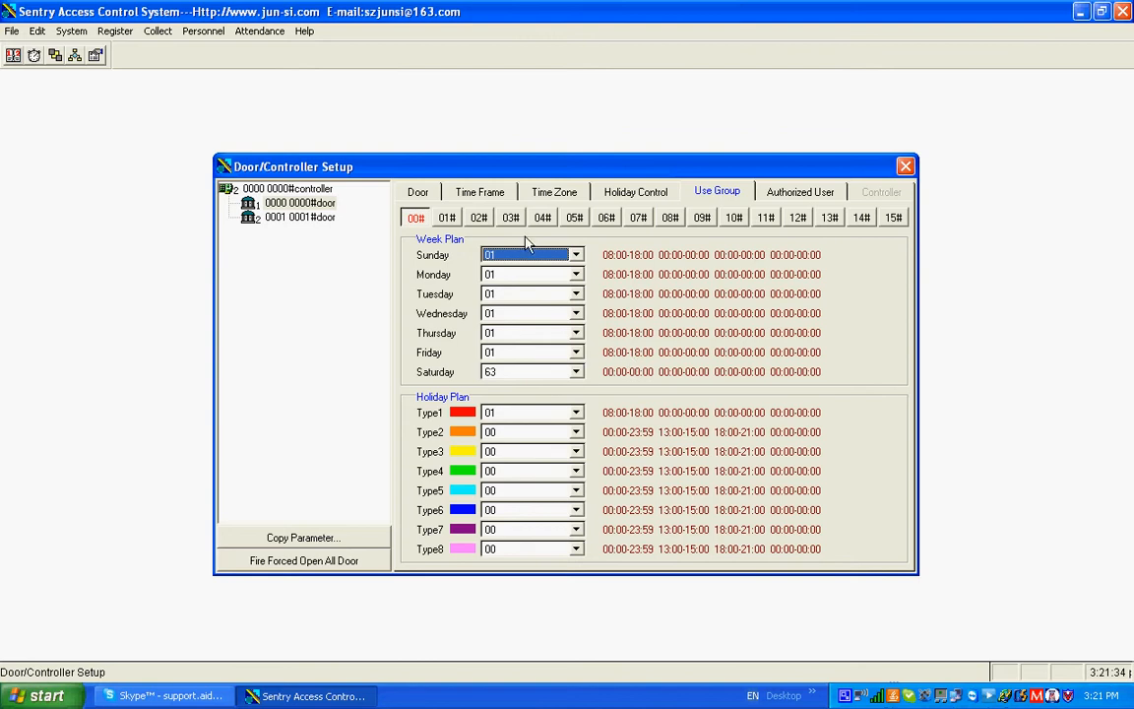
Review door 0000's time zones, its authorized user list with card IDs, and its door settings
left_click(556, 193)
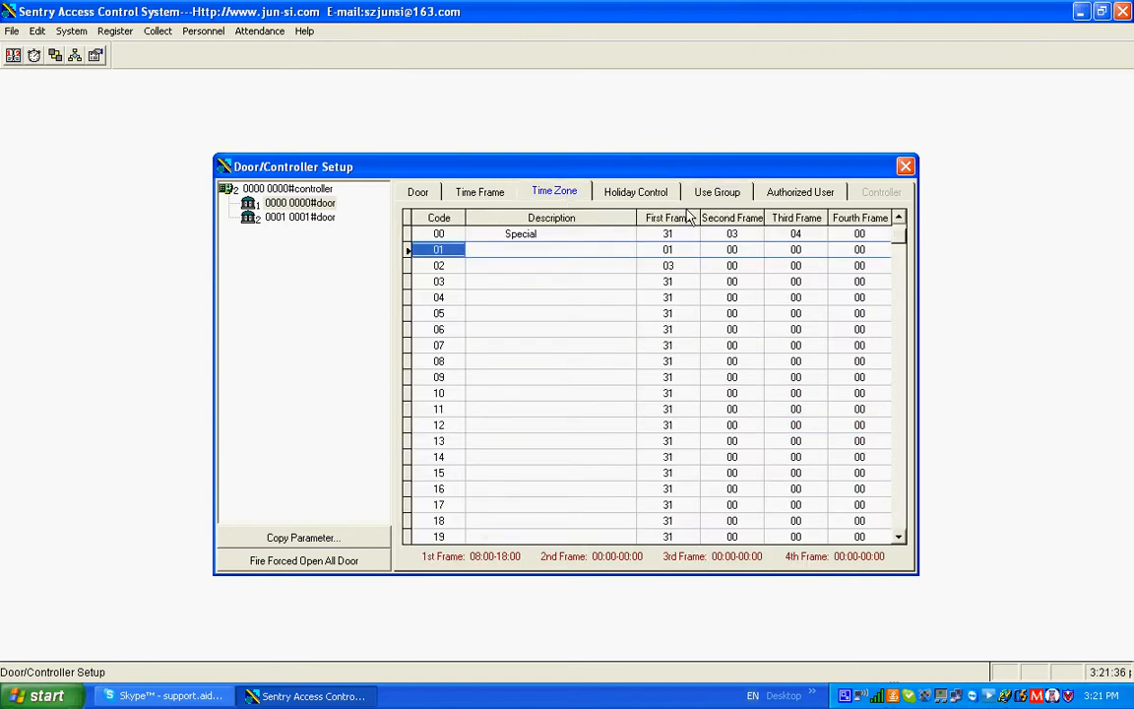
left_click(786, 197)
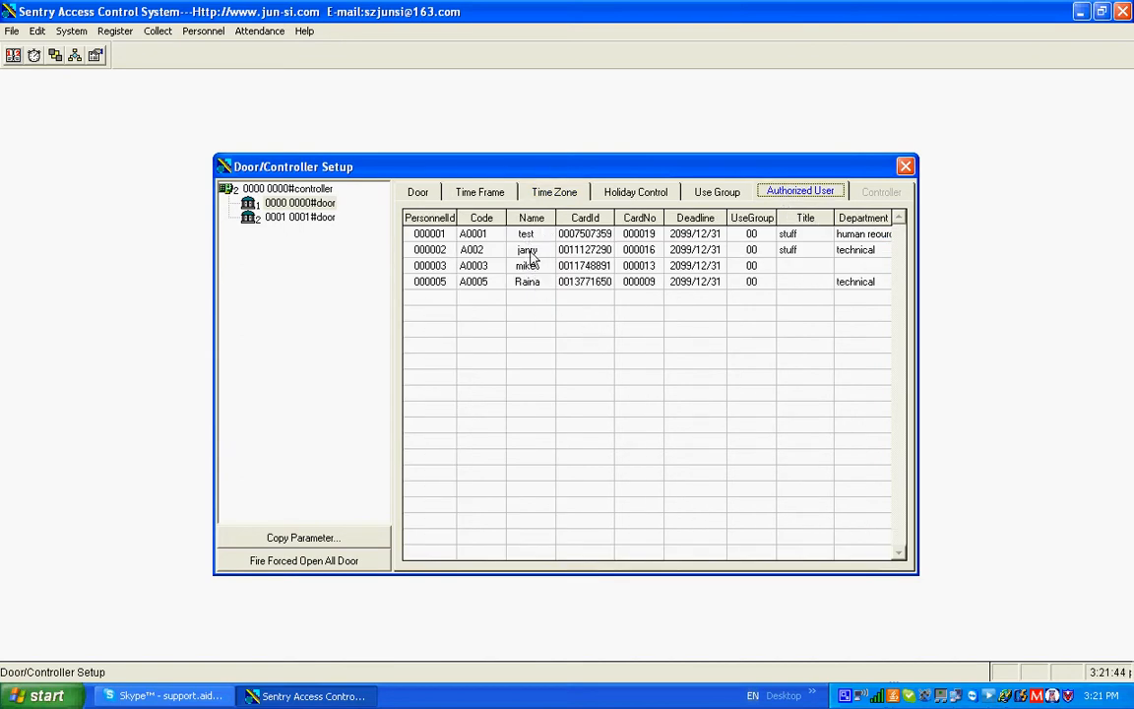
left_click(601, 253)
left_click_drag(597, 248, 615, 310)
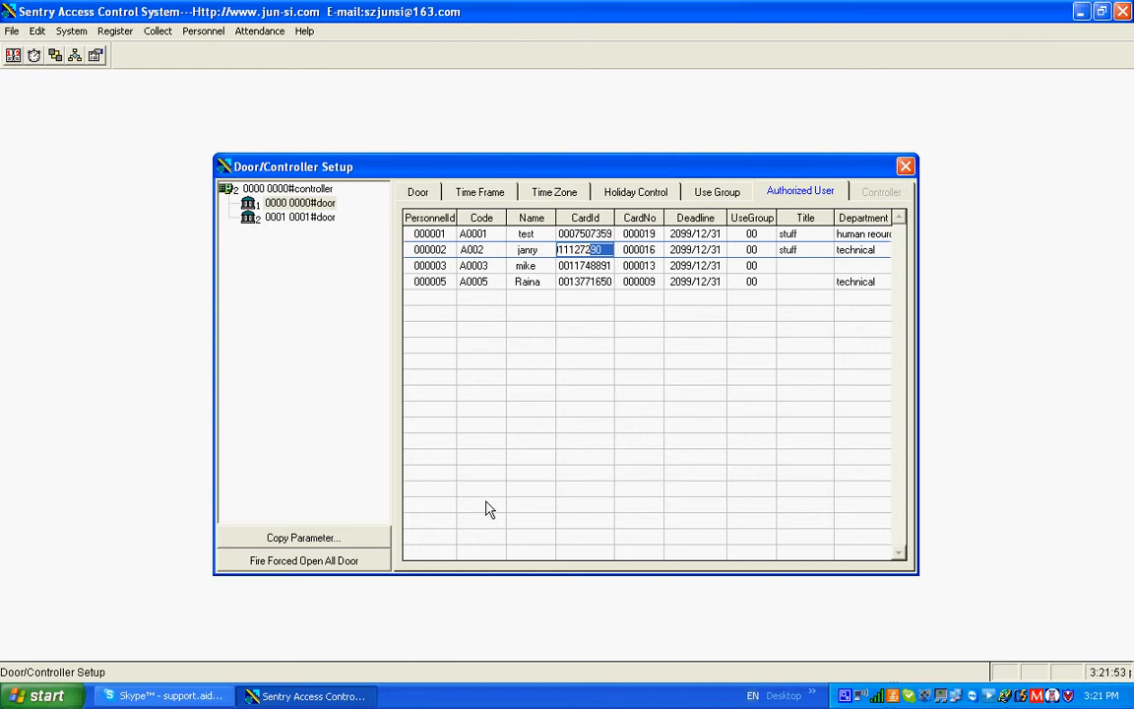
left_click(317, 205)
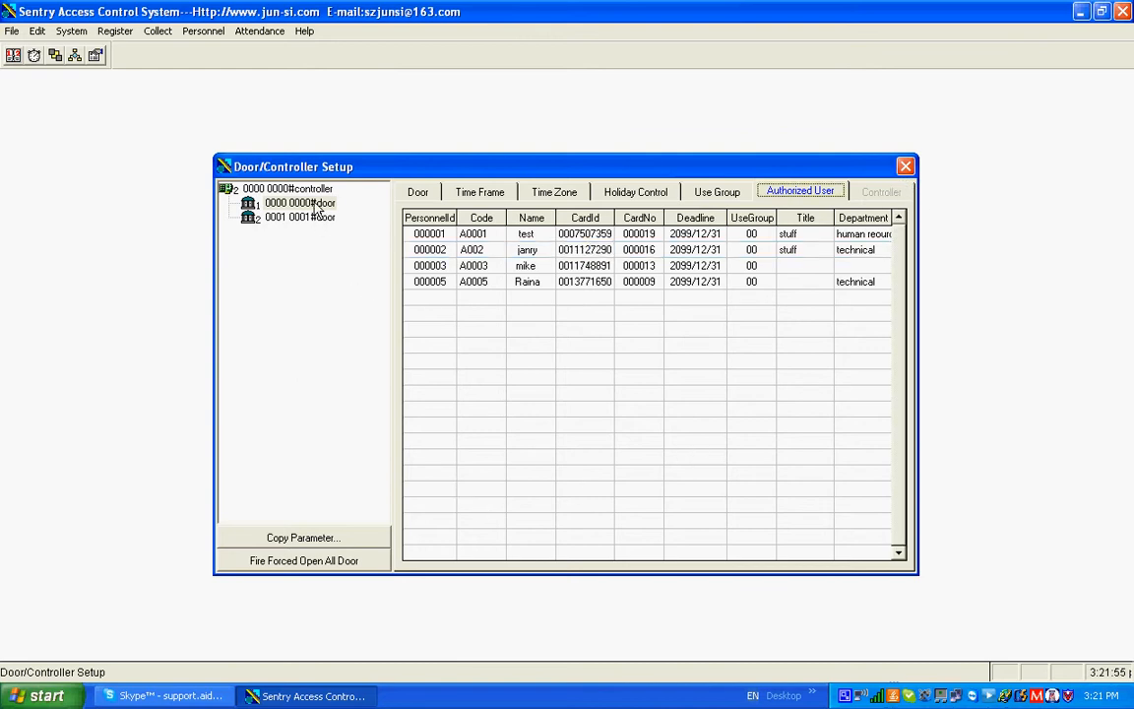
left_click(419, 194)
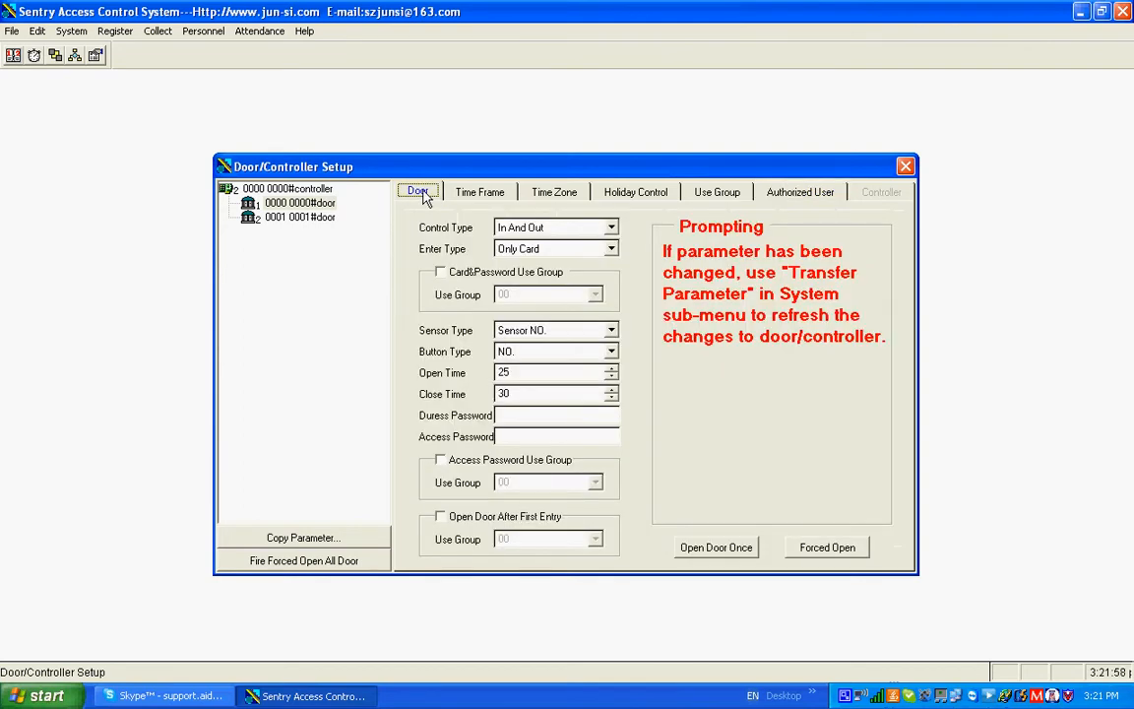
Review door 0001's time frames, time zones, holiday calendar, use group 00 plans and authorized users
left_click(313, 217)
left_click(480, 193)
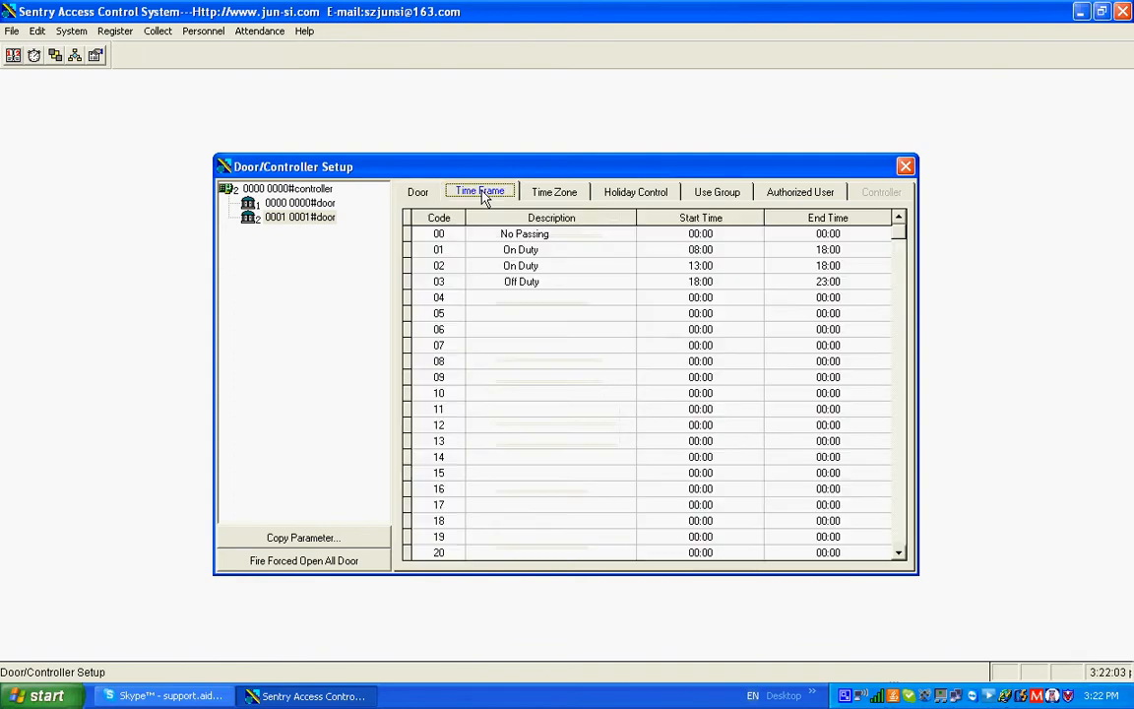
left_click(556, 193)
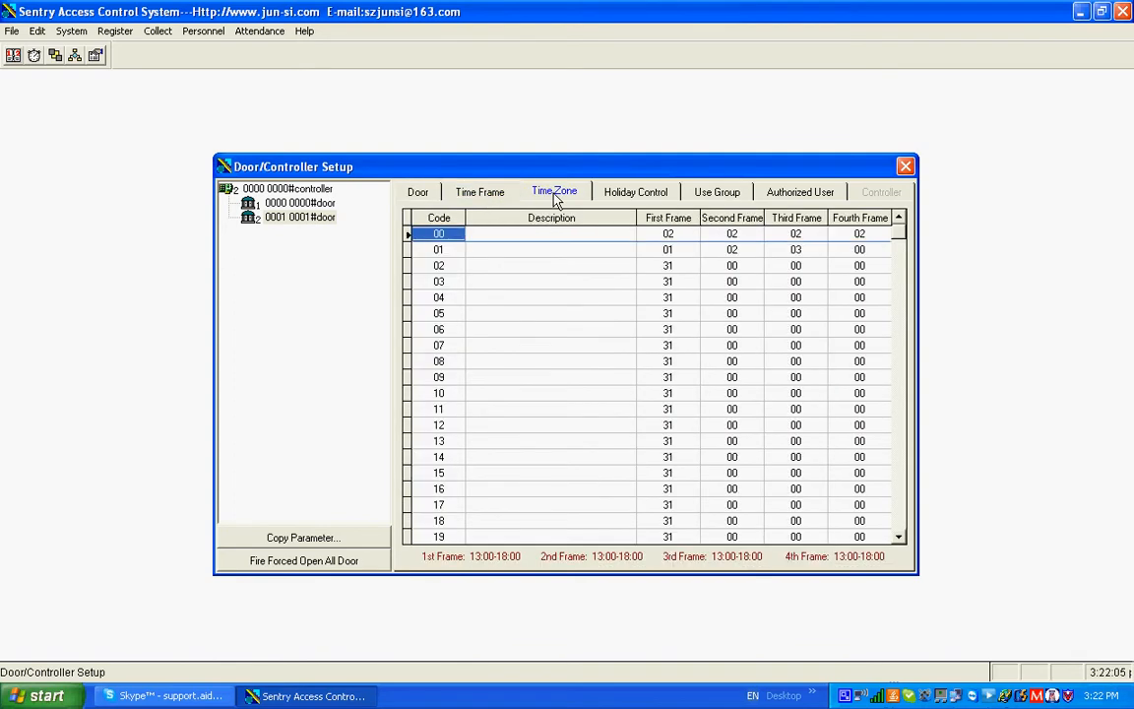
left_click(657, 194)
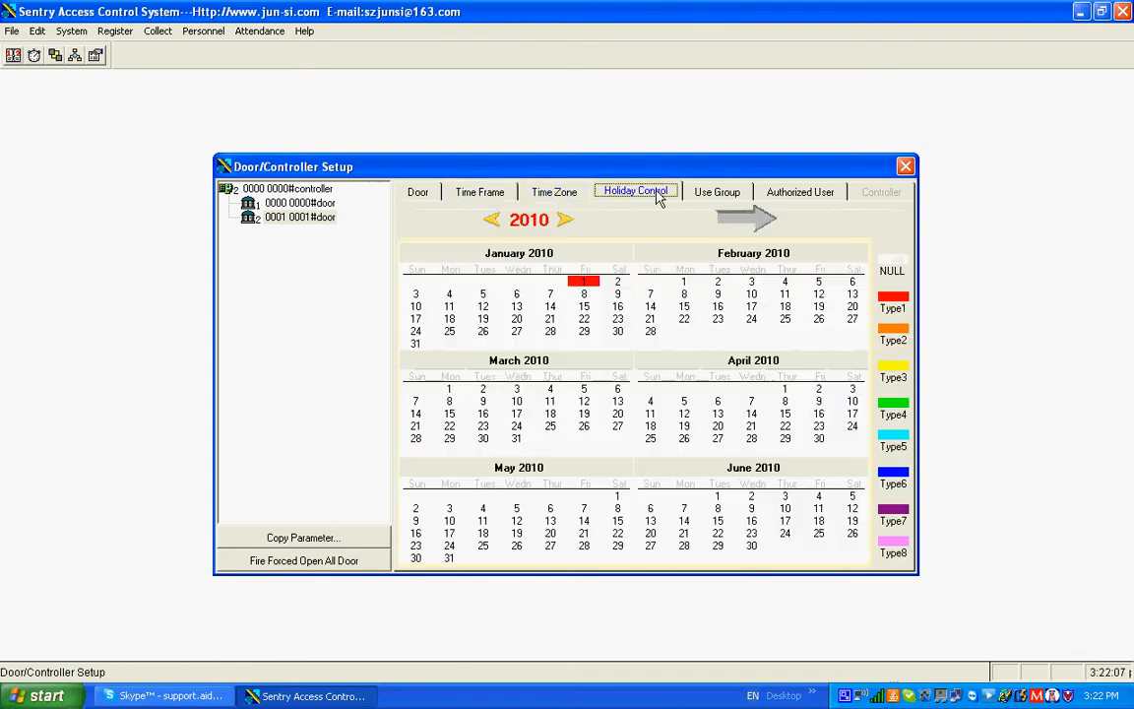
left_click(732, 197)
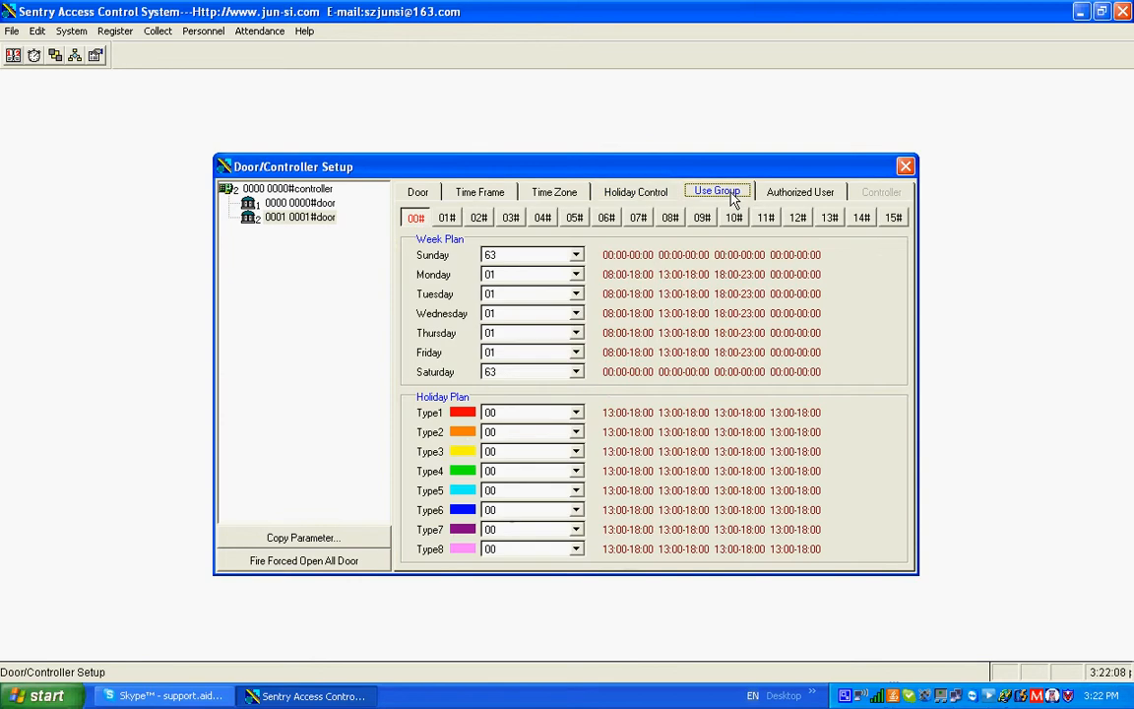
left_click(784, 197)
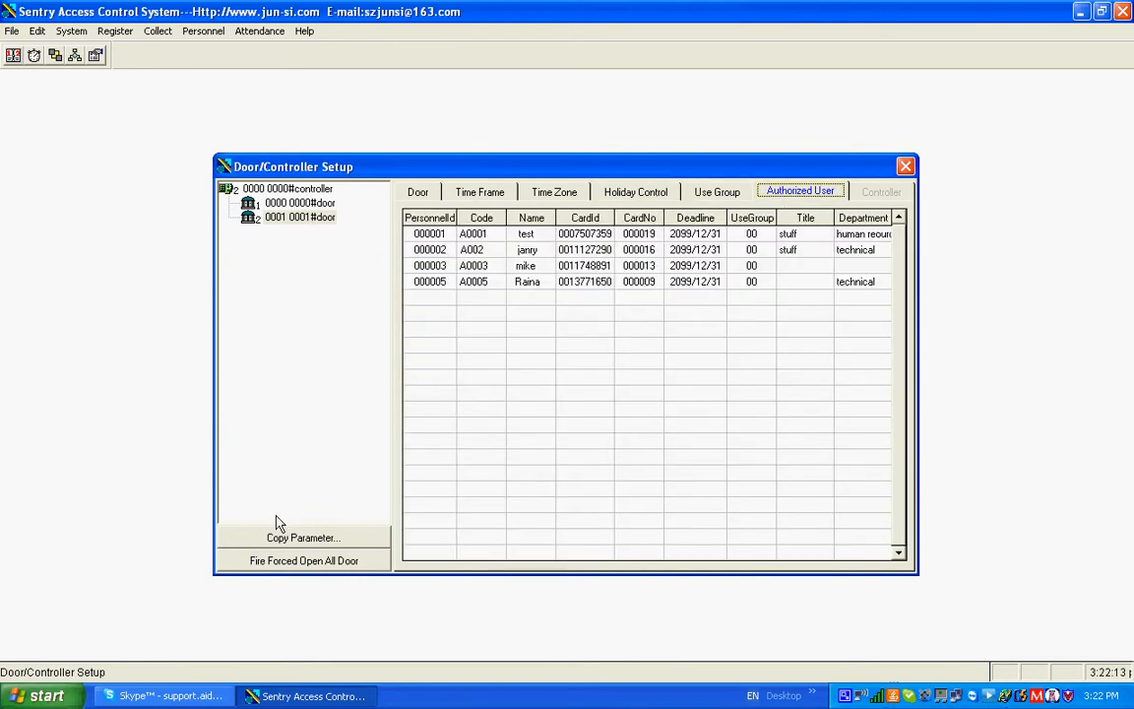
Run Copy Parameter with door 0001 as source and all parameter types included, and close Door/Controller Setup
left_click(302, 540)
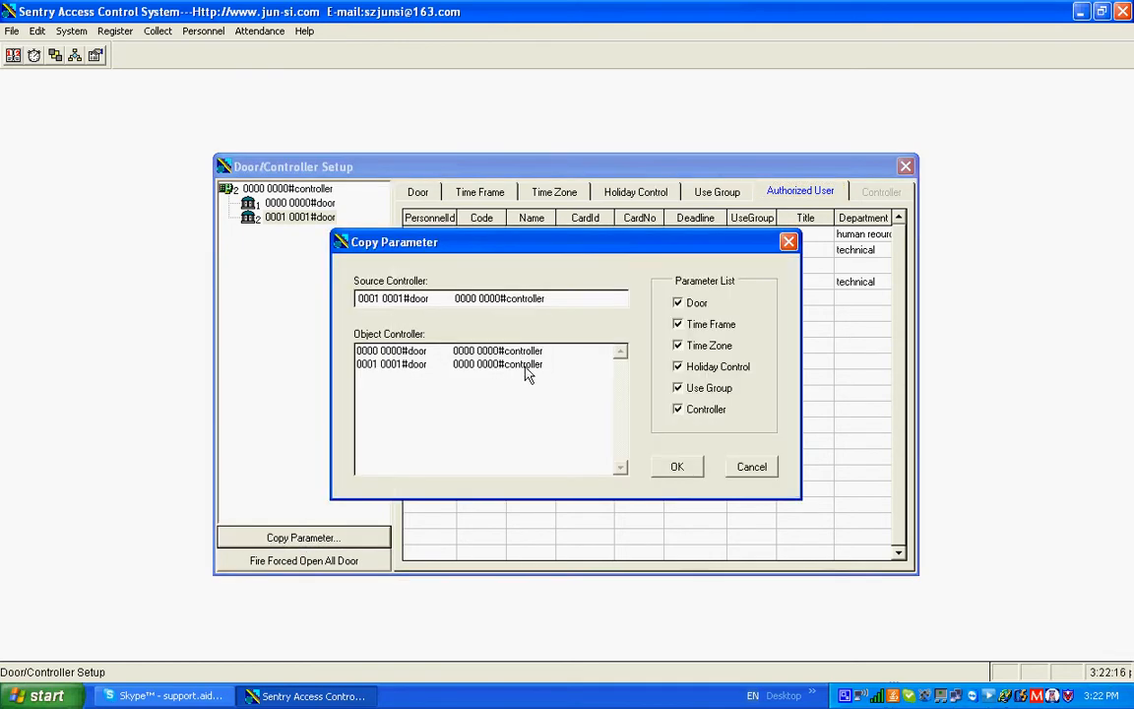
left_click(664, 473)
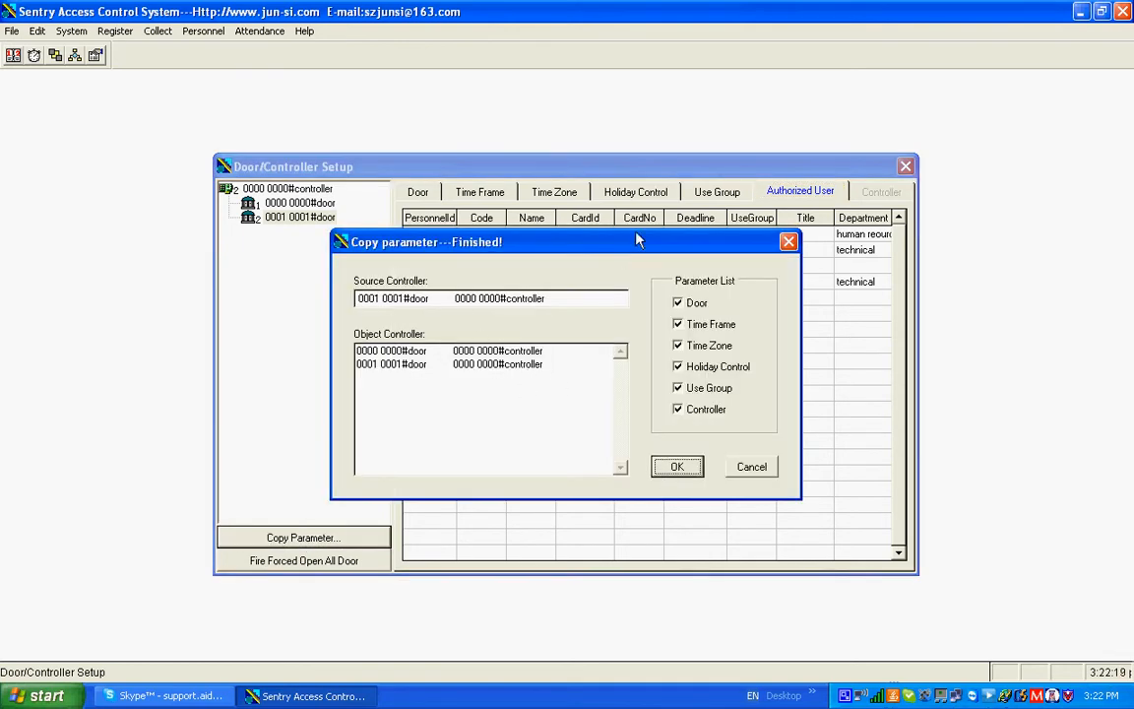
left_click(788, 243)
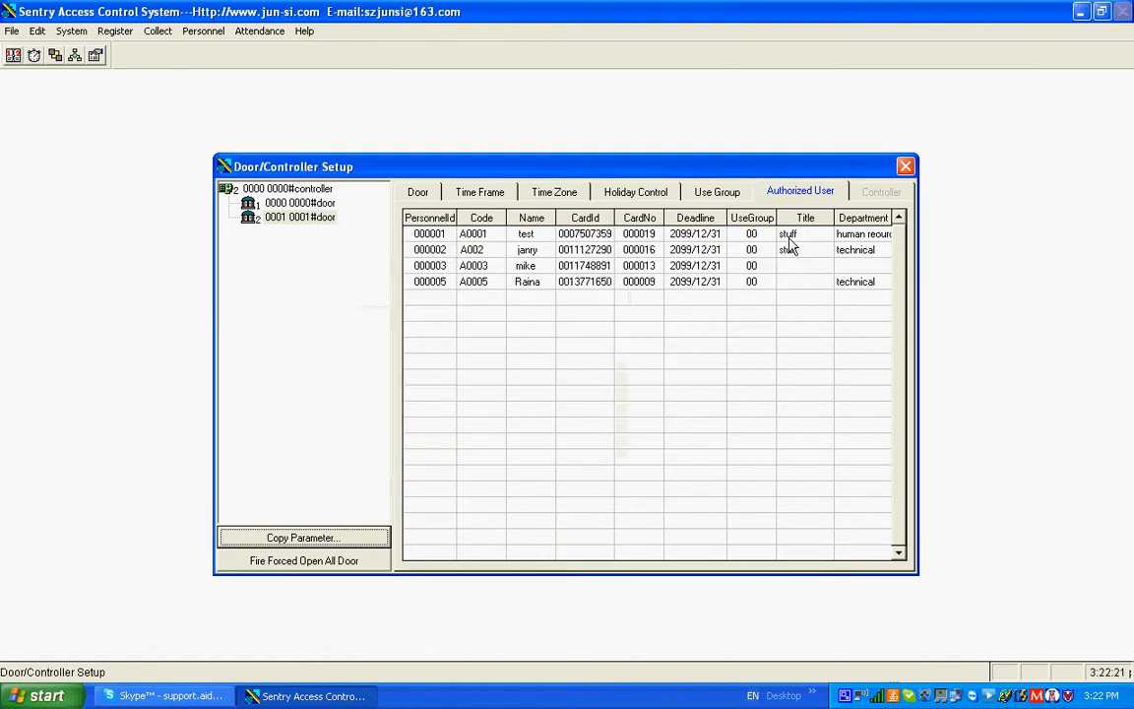
left_click(906, 167)
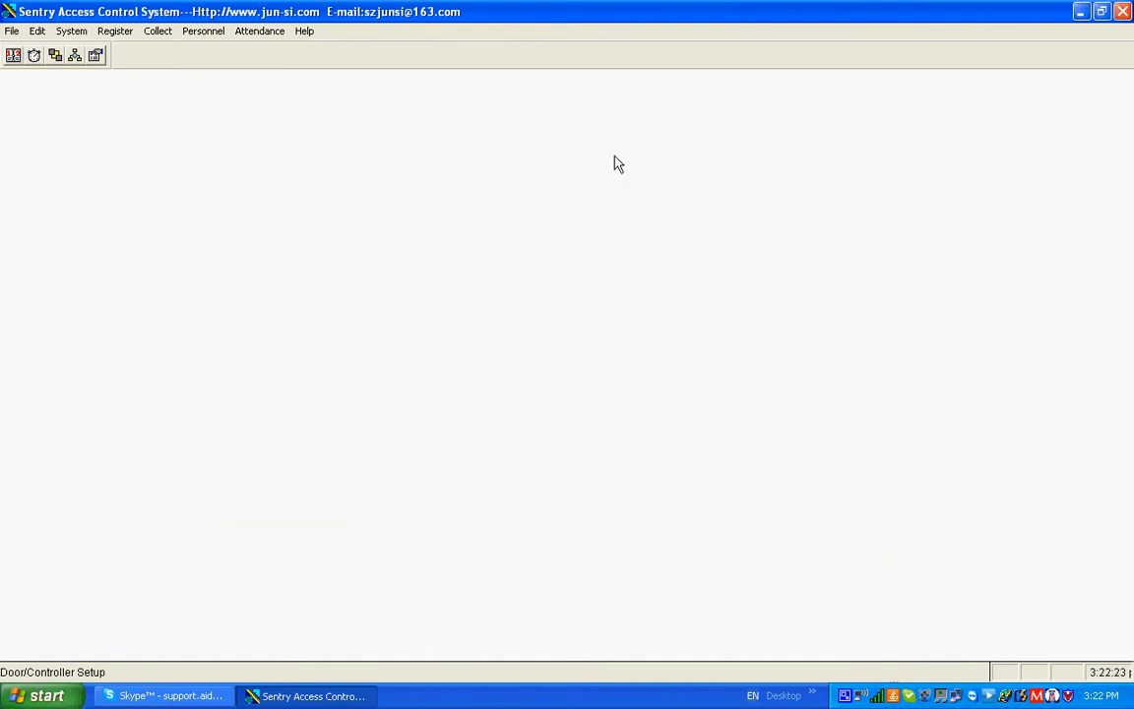
Deregister all users in the Register/Deregister window
left_click(114, 31)
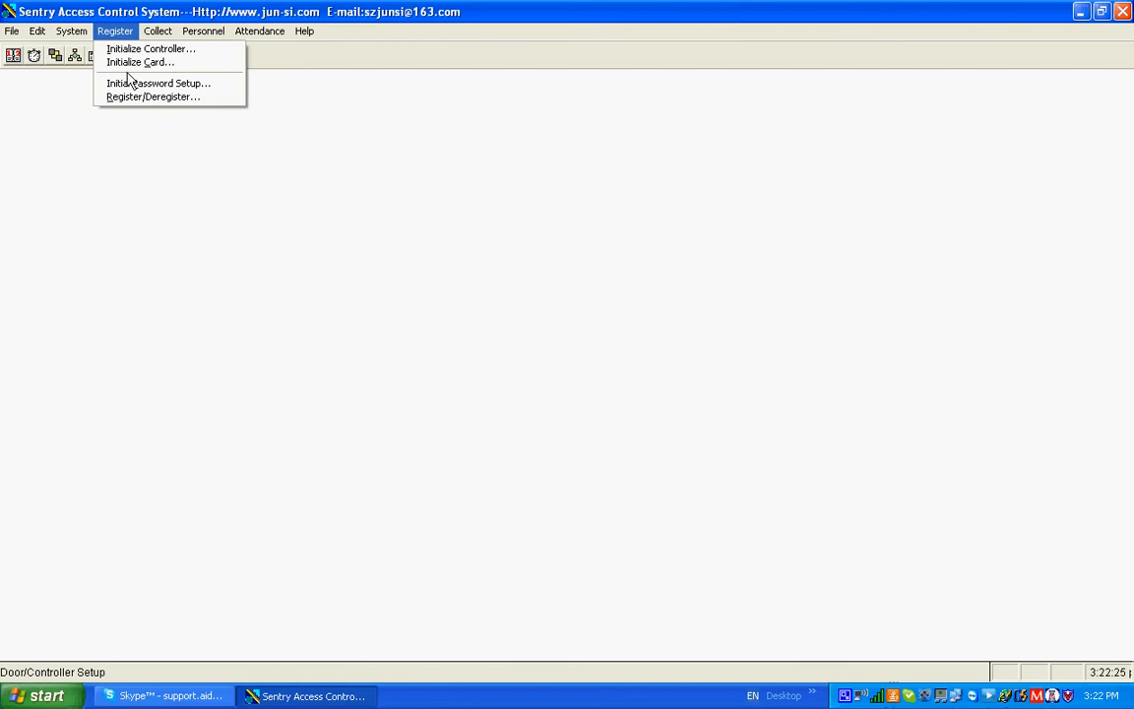
left_click(137, 98)
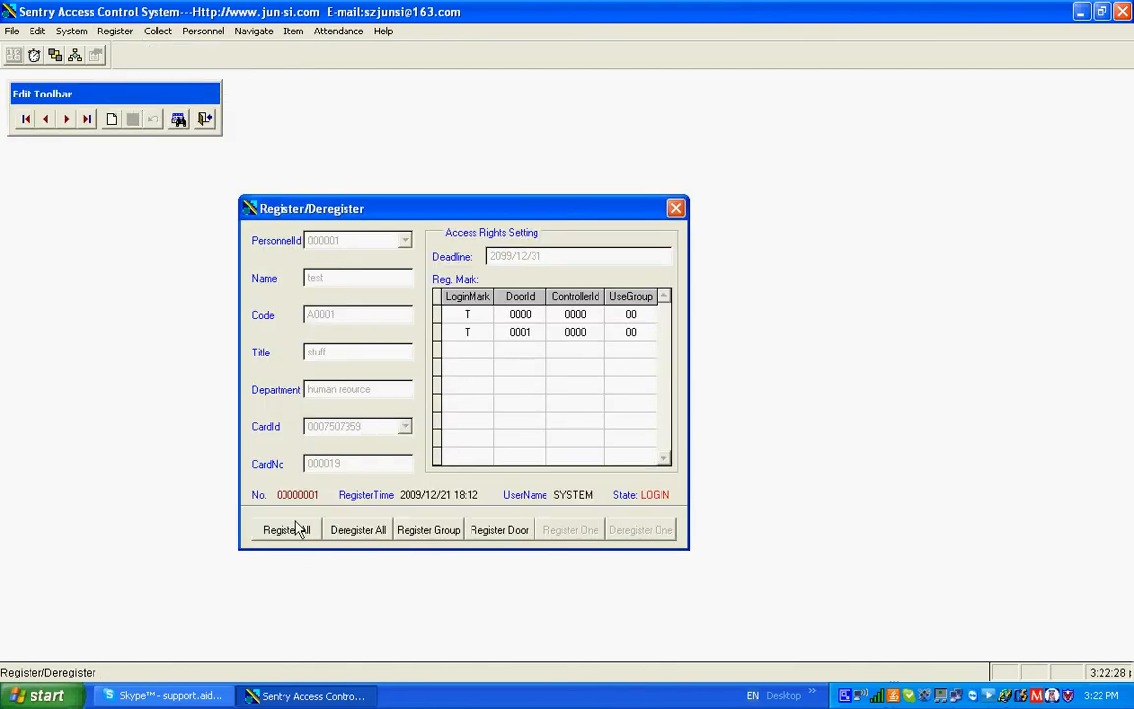
left_click(352, 535)
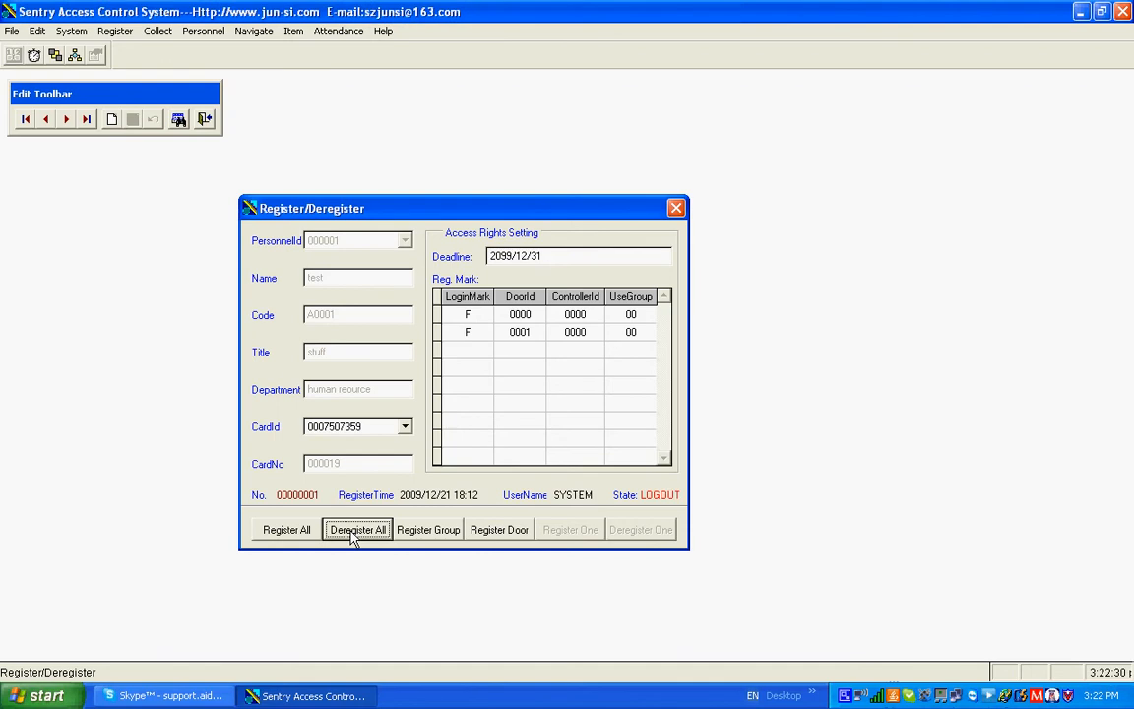
Delete the door 0000 and door 0001 items from the first personnel record's access rights
right_click(499, 367)
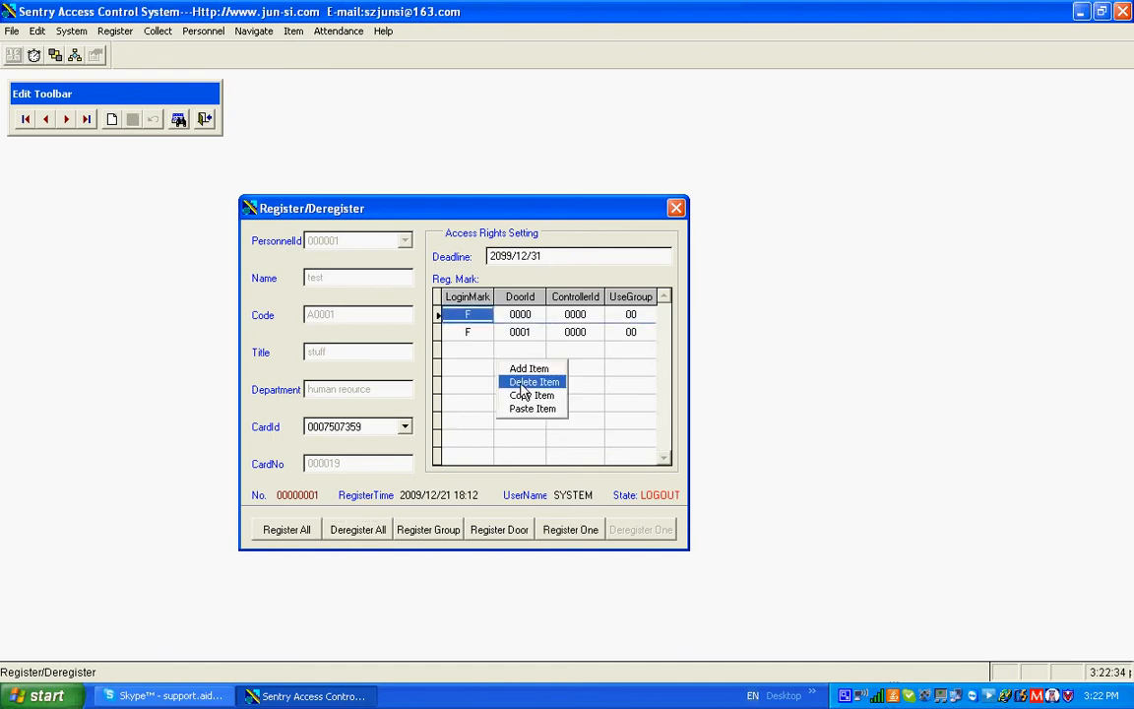
left_click(523, 384)
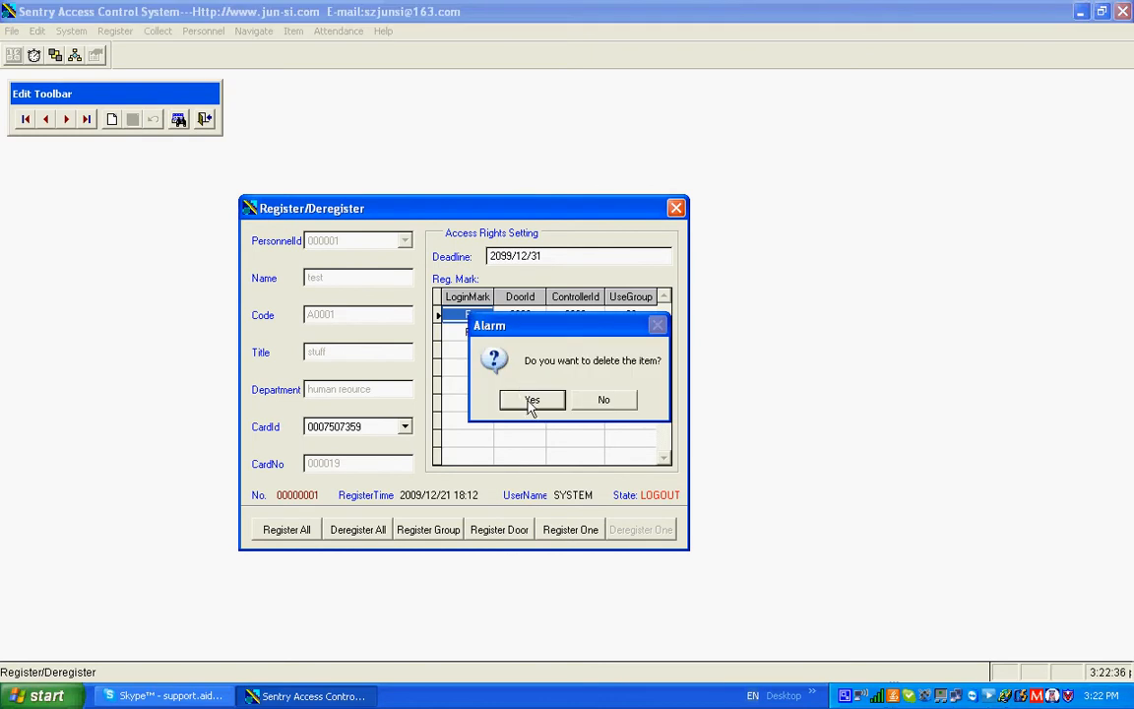
left_click(529, 397)
right_click(453, 372)
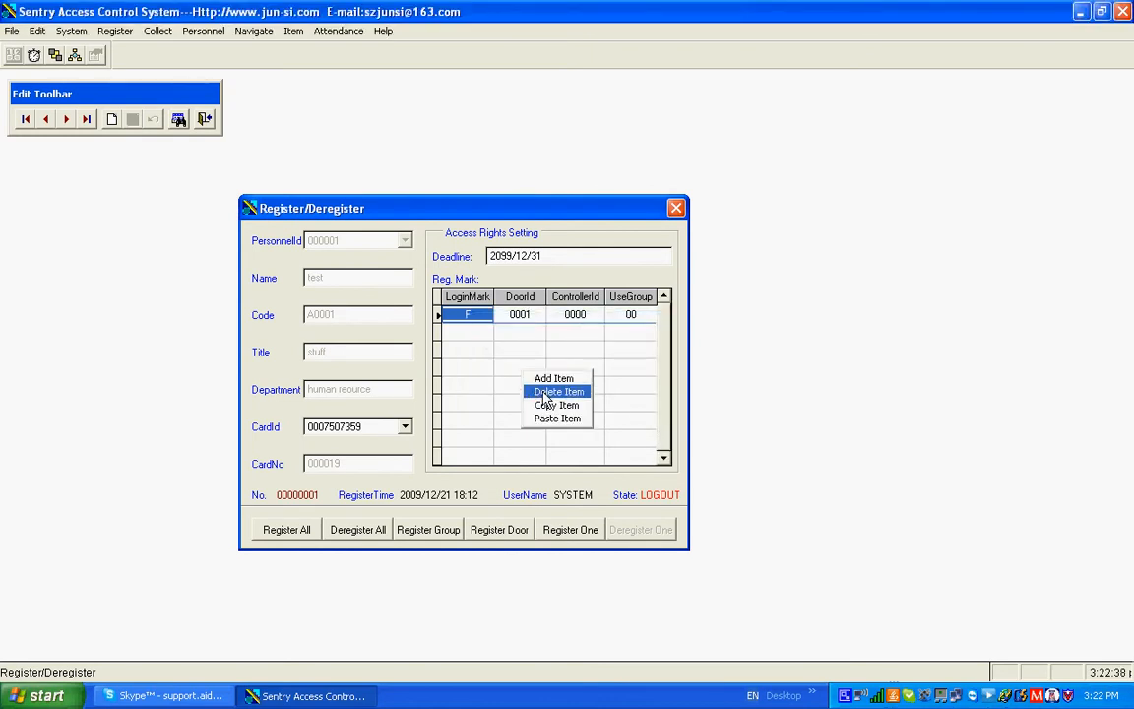
left_click(482, 392)
left_click(531, 400)
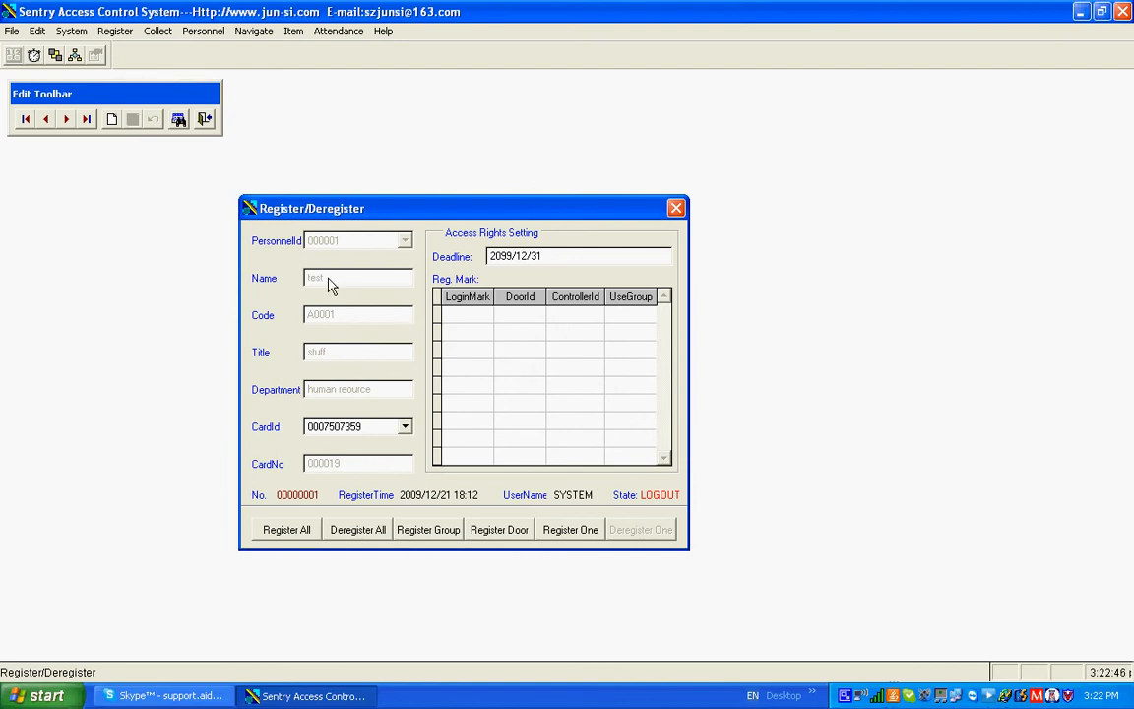
Add an access right for door 0000 with use group 00 to the first personnel record
right_click(482, 346)
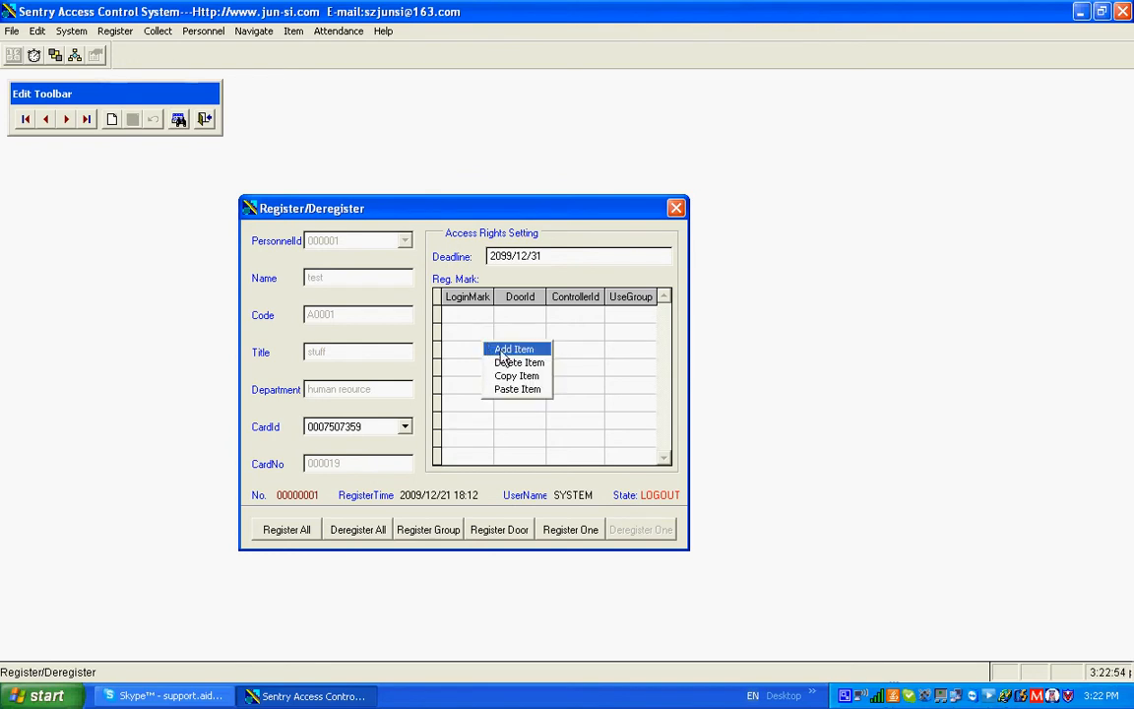
left_click(497, 350)
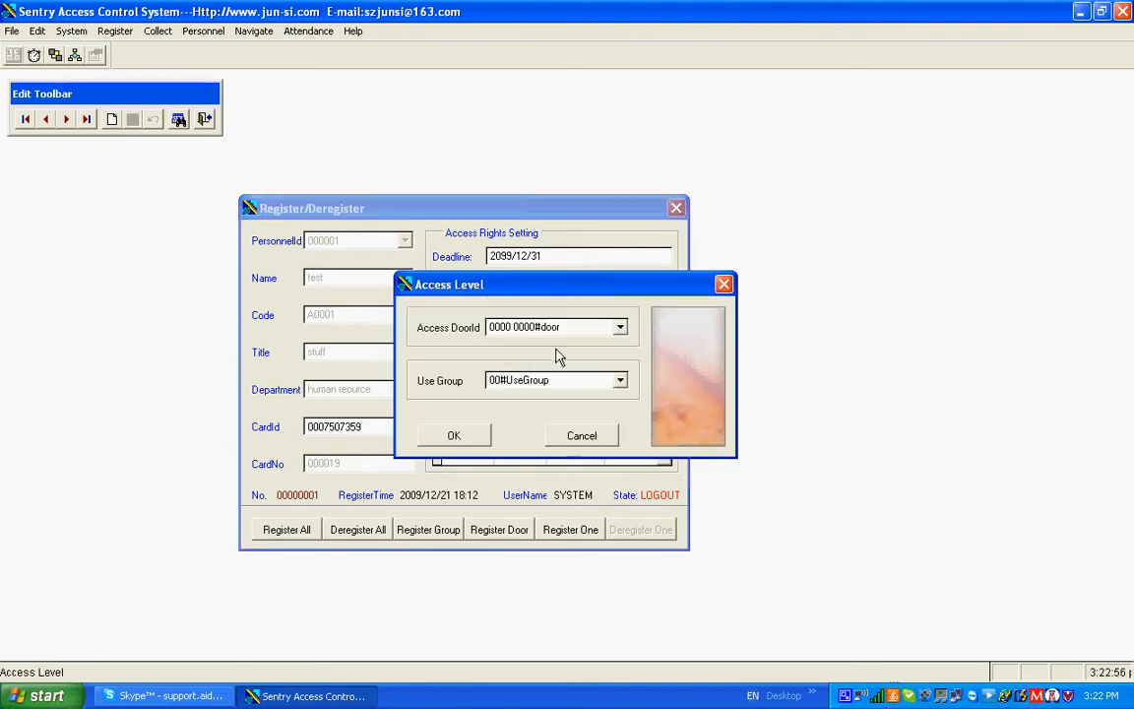
left_click(620, 327)
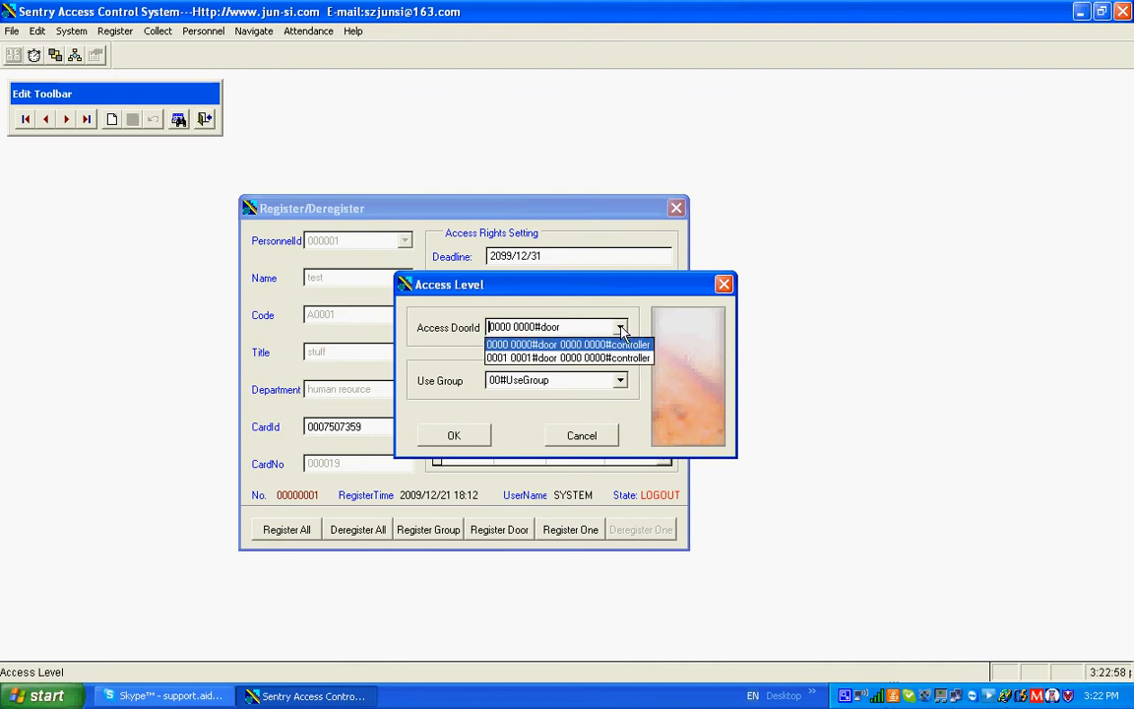
left_click(594, 346)
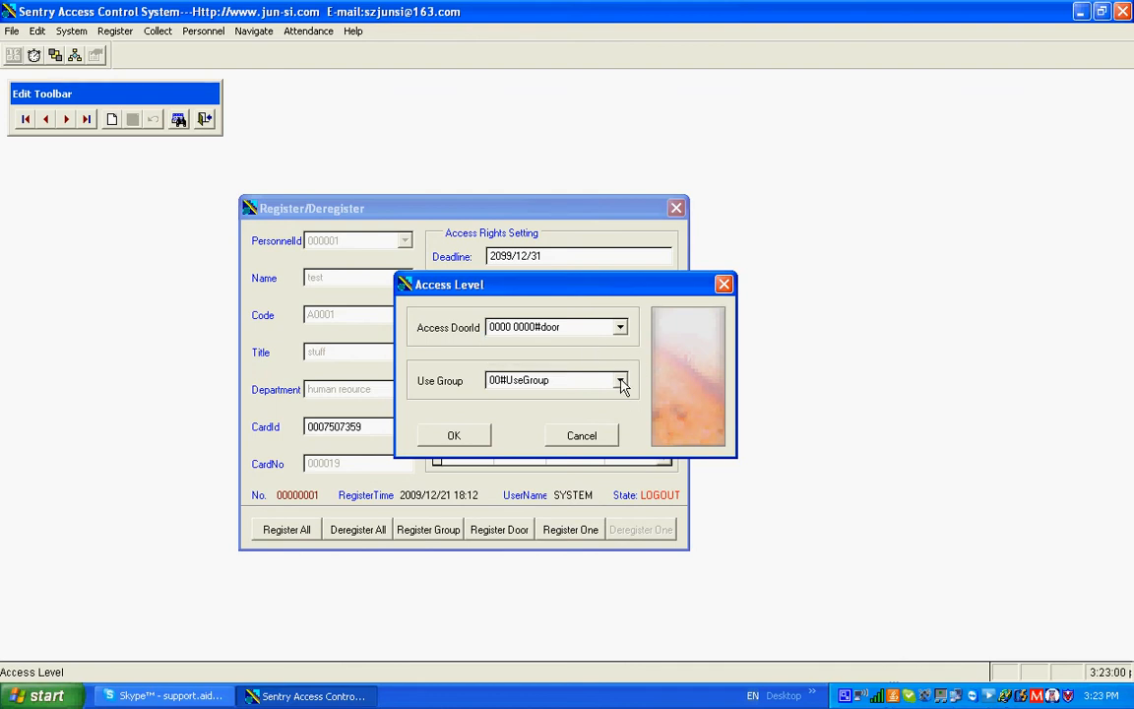
left_click(620, 381)
left_click(540, 396)
left_click(455, 435)
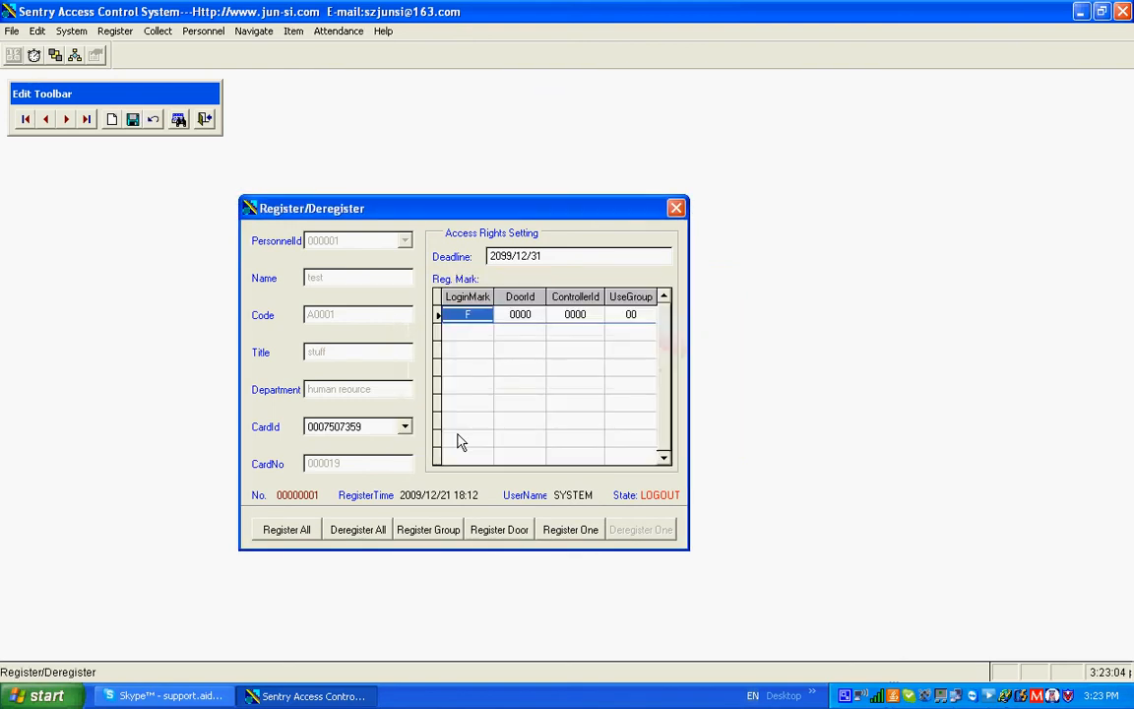
Add an access right for door 0001 with use group 00 to the first personnel record
right_click(496, 352)
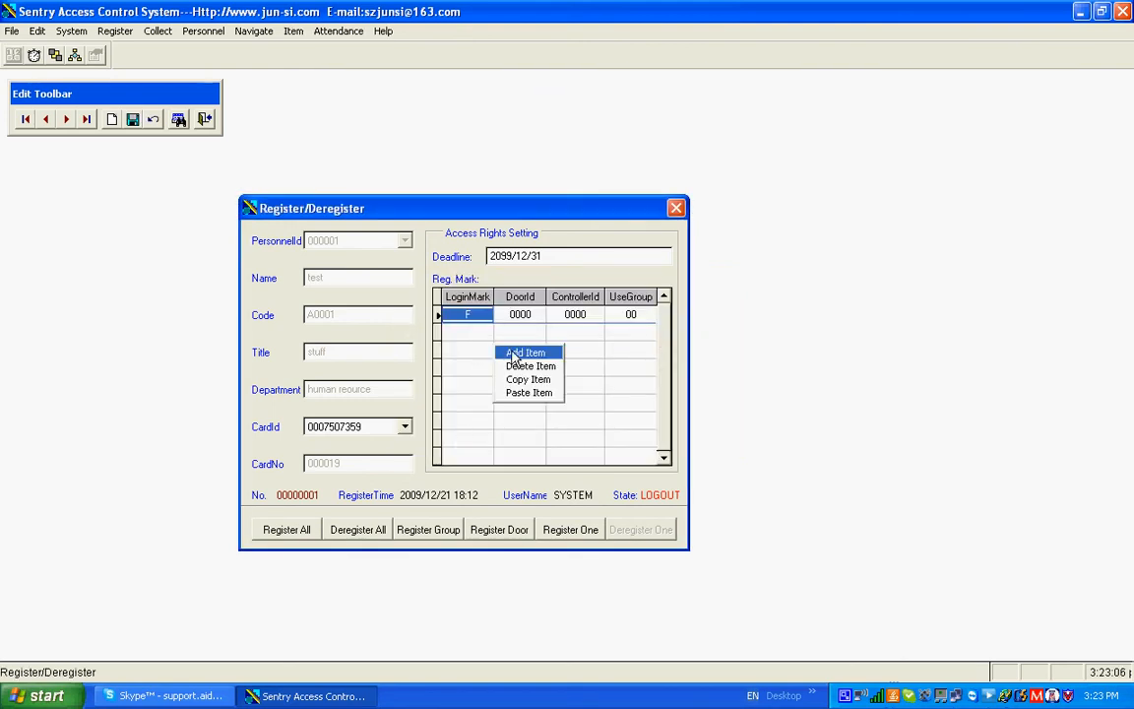
left_click(522, 352)
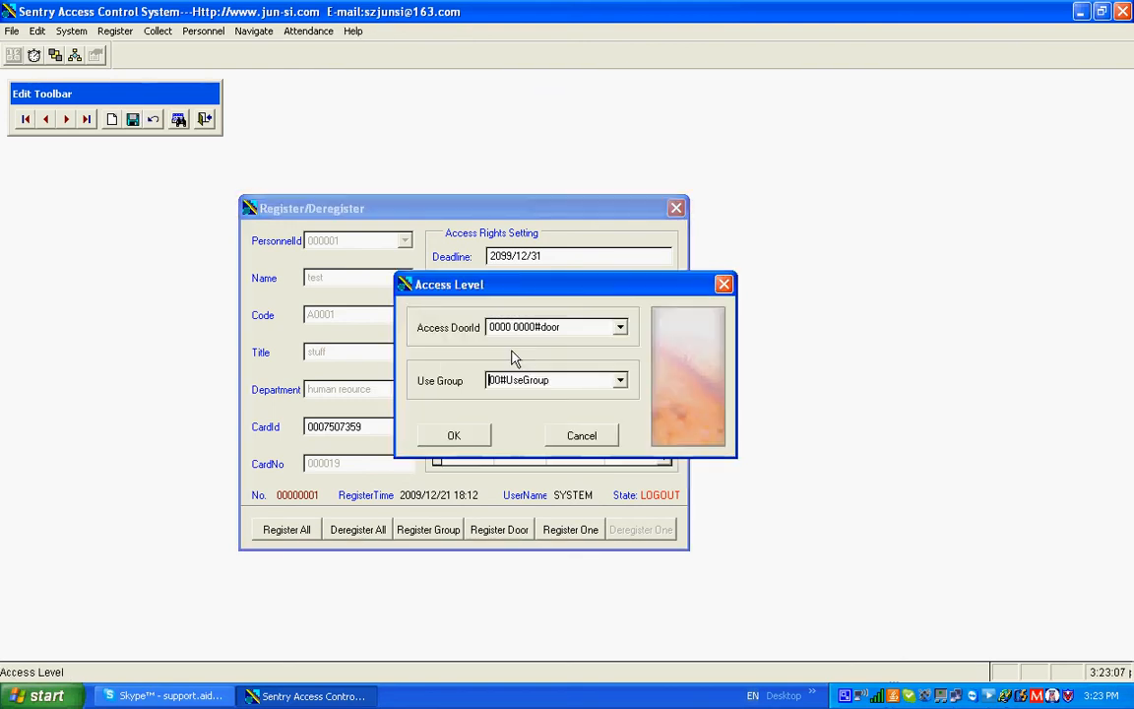
left_click(622, 330)
left_click(581, 354)
left_click(620, 382)
left_click(538, 400)
left_click(455, 436)
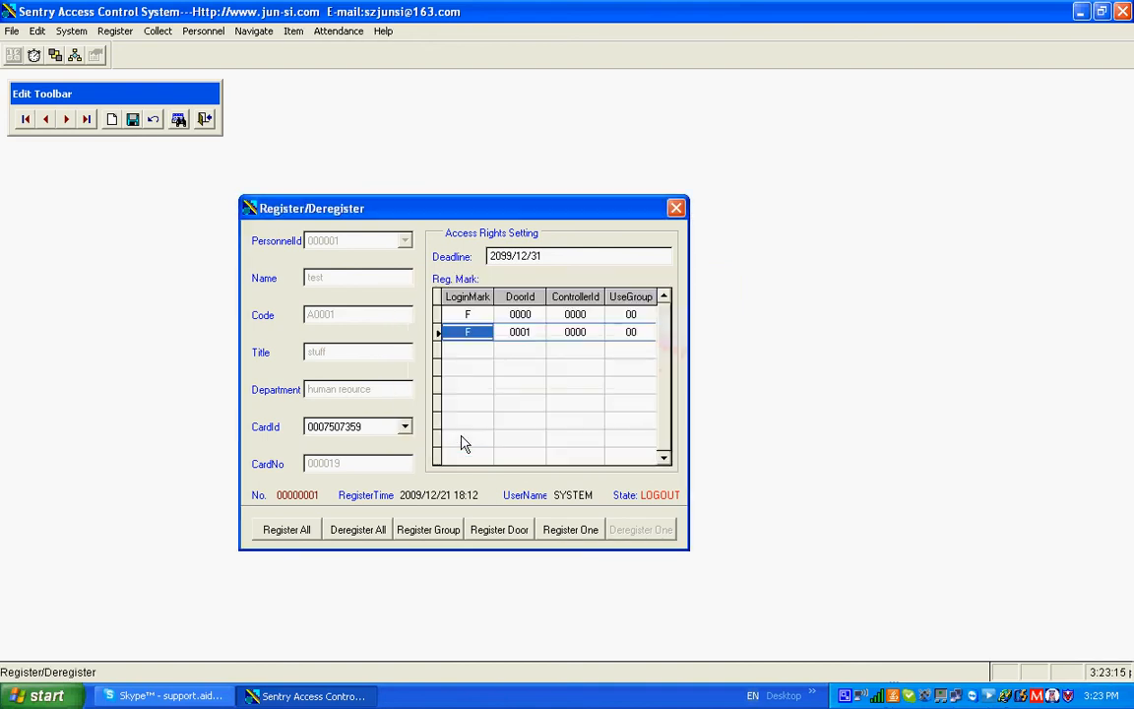
Register all users and move forward two records to check the third personnel record's access rights
left_click(286, 531)
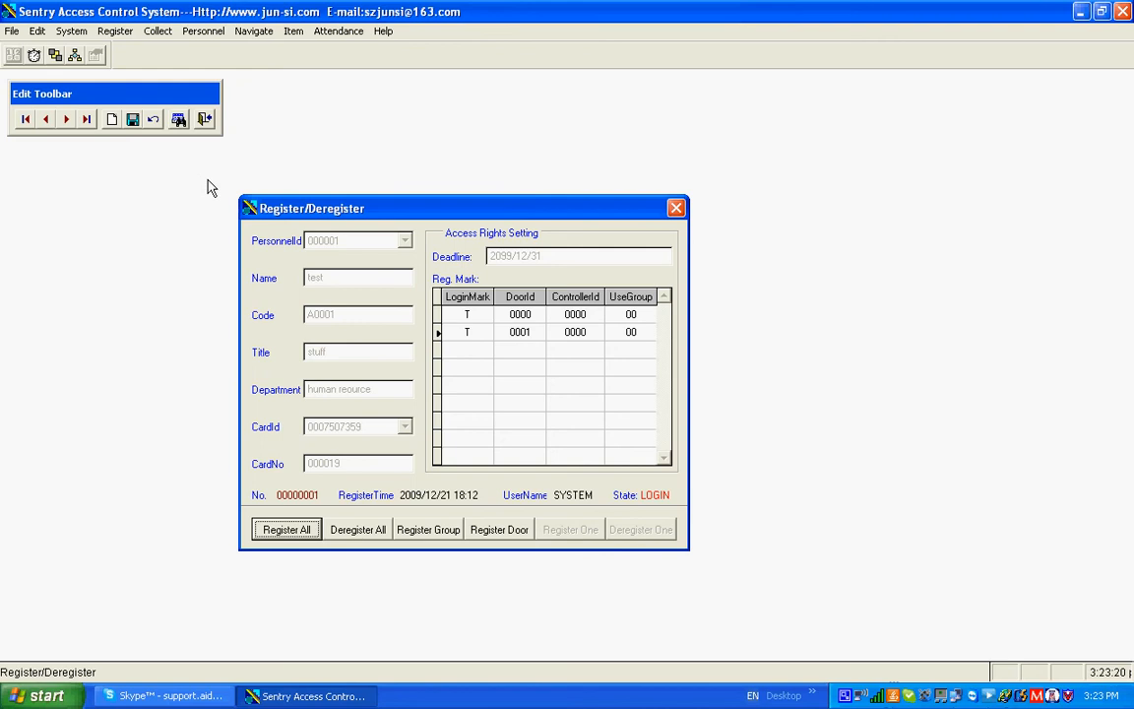
left_click(67, 120)
left_click(66, 120)
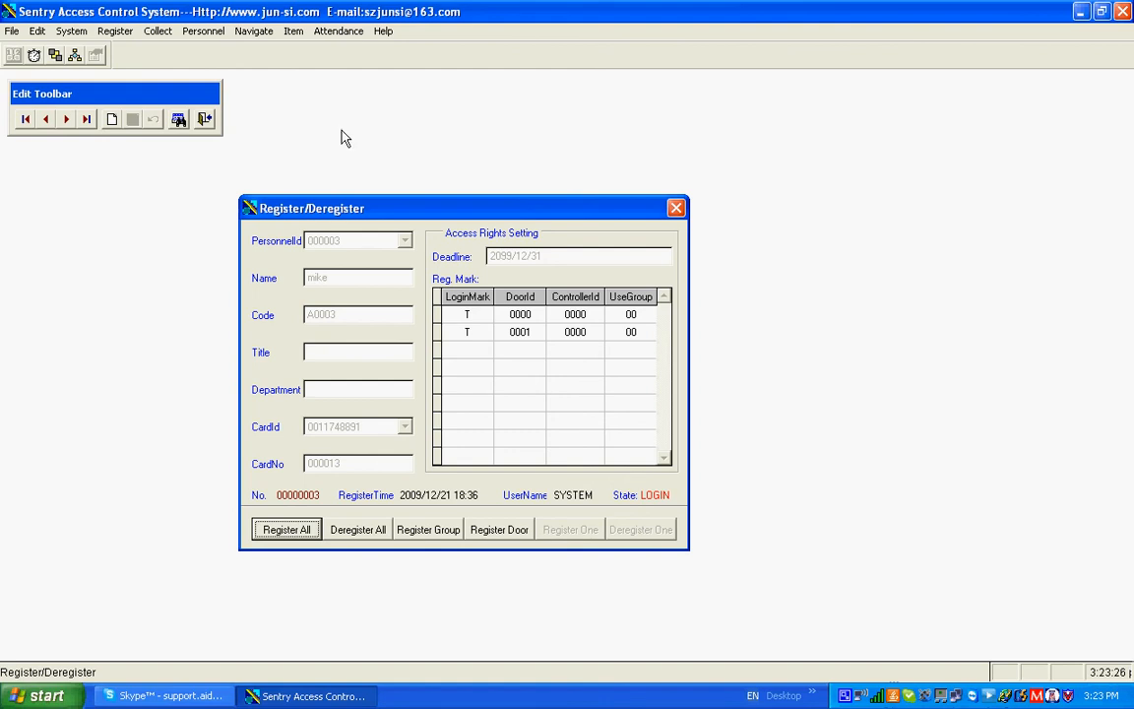
Close the registration records and transfer the parameters of both doors, 0000 and 0001, to controller 0000
left_click(676, 208)
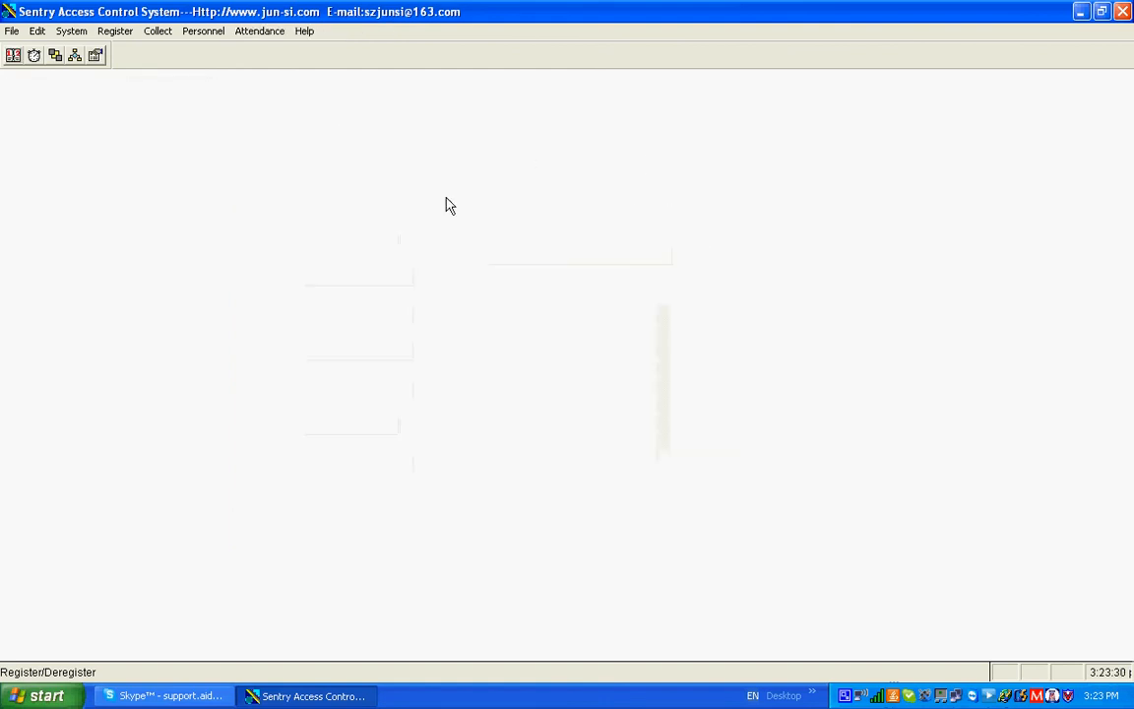
left_click(55, 57)
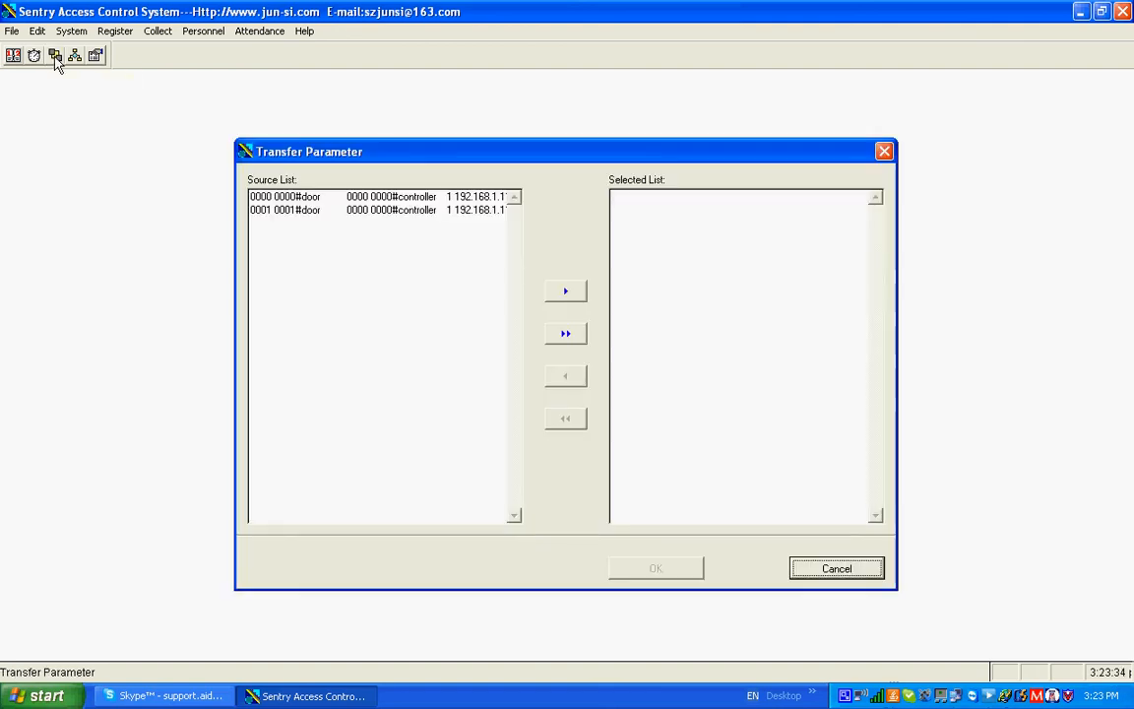
left_click(565, 334)
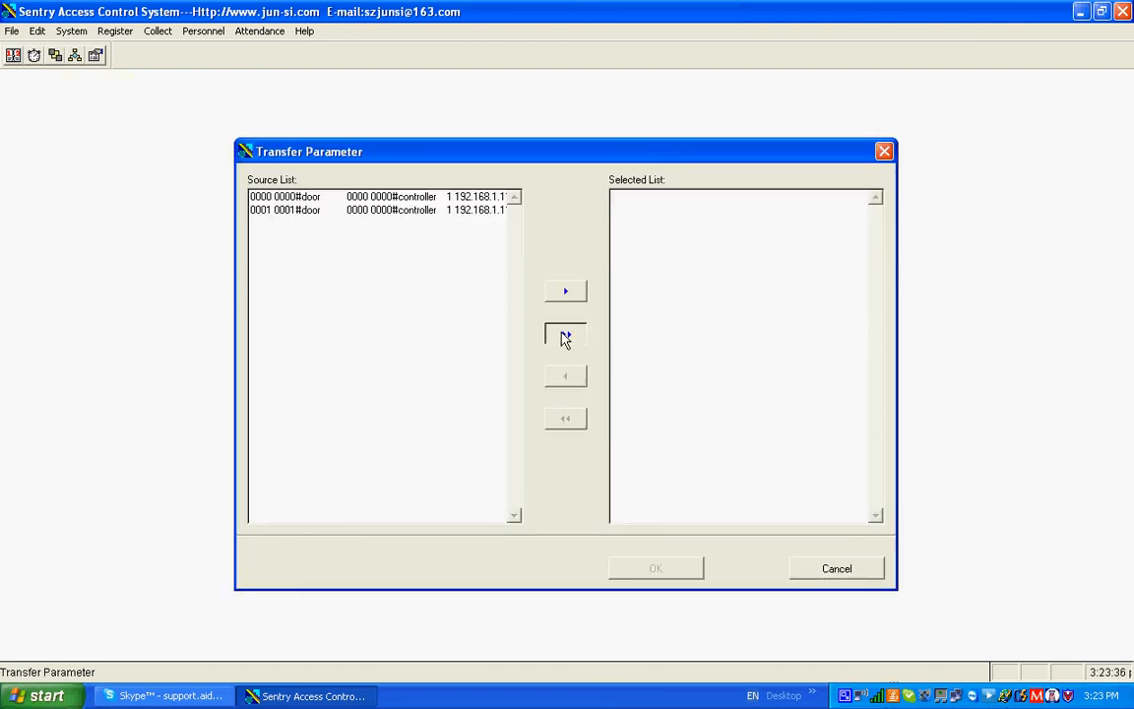
left_click(655, 569)
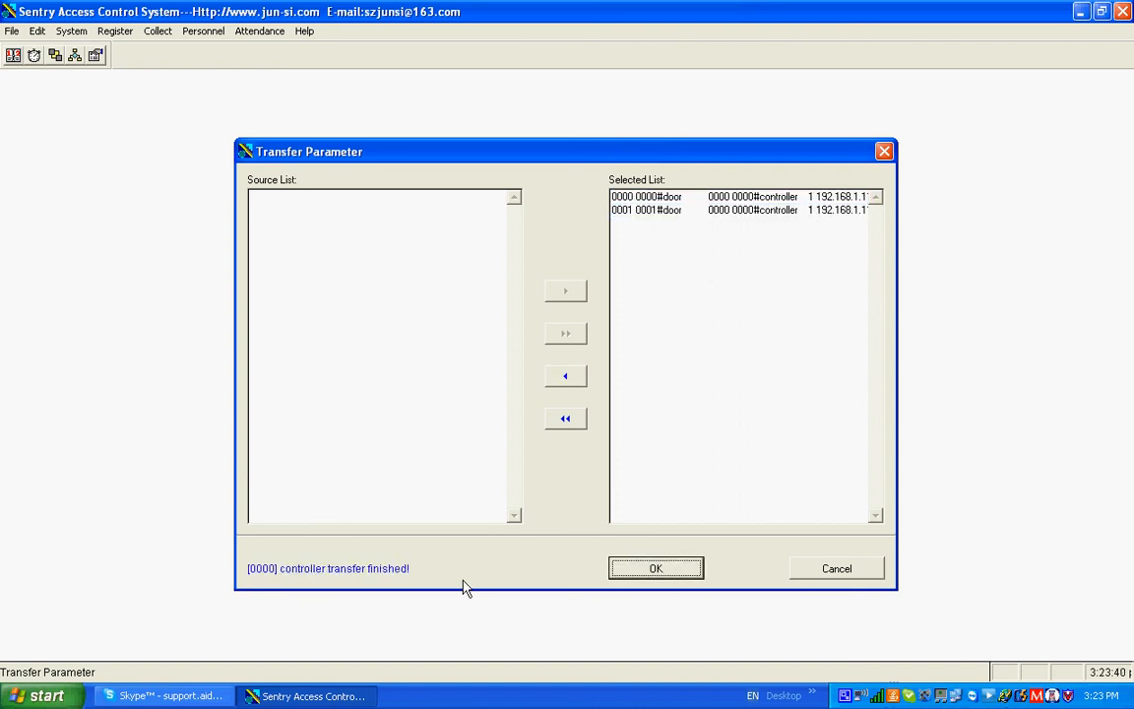
left_click(883, 153)
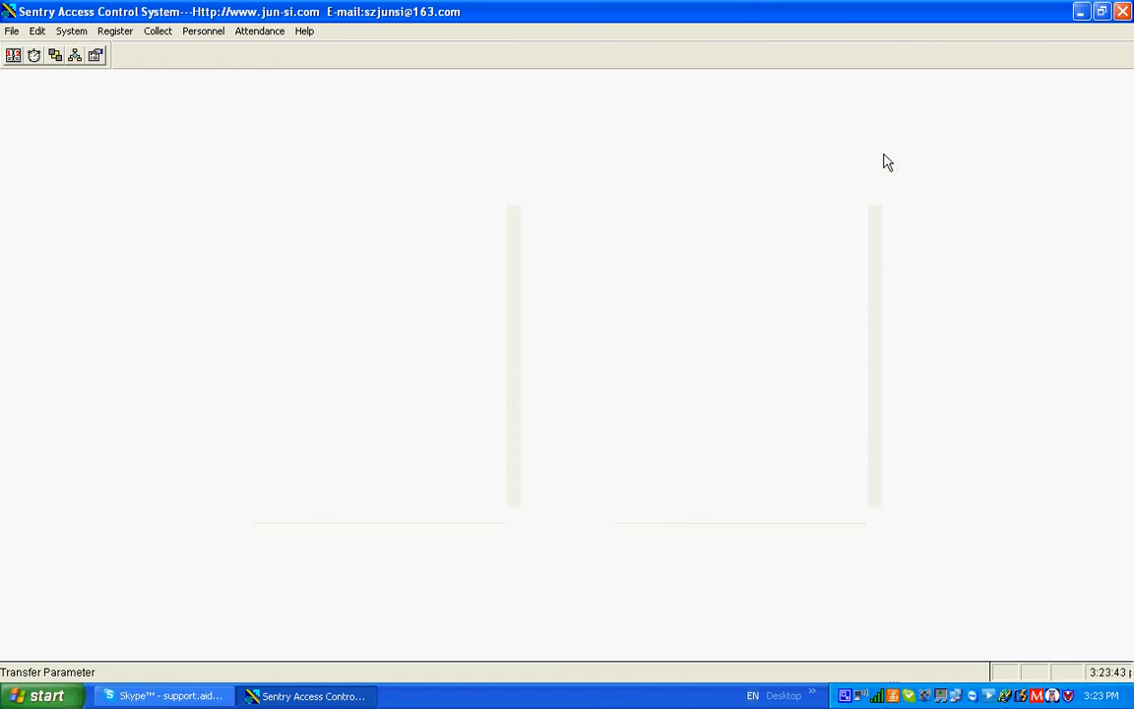
Exit the access control program and confirm the exit
left_click(1123, 12)
left_click(544, 399)
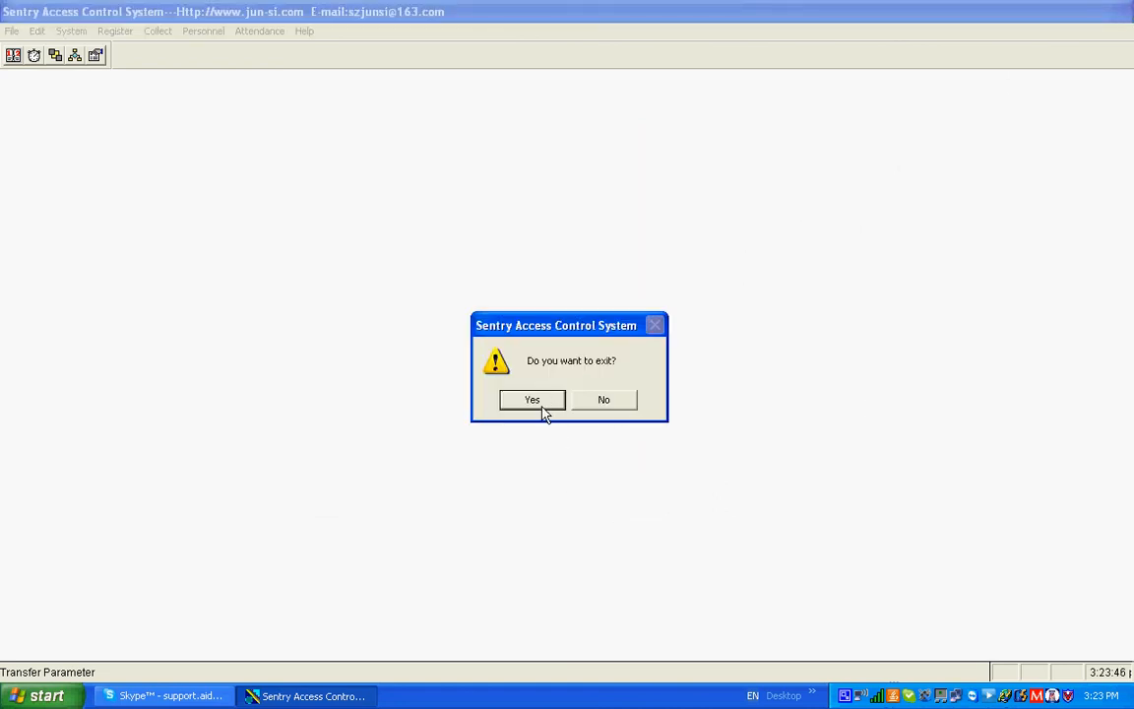